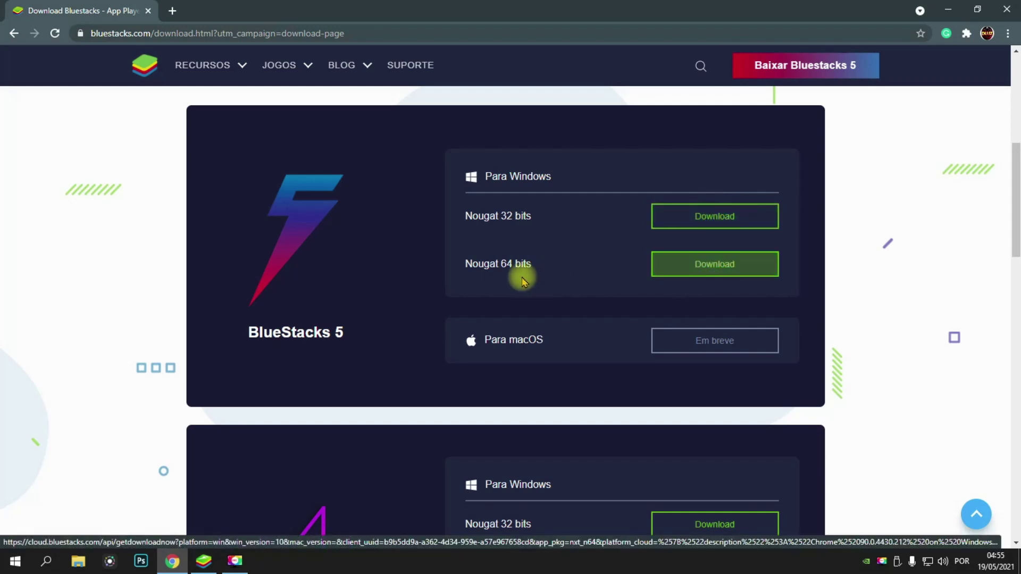
- Download both the Nougat 64-bit and Nougat 32-bit installers of BlueStacks 5 for Windows
scroll(522, 269, "up", 3)
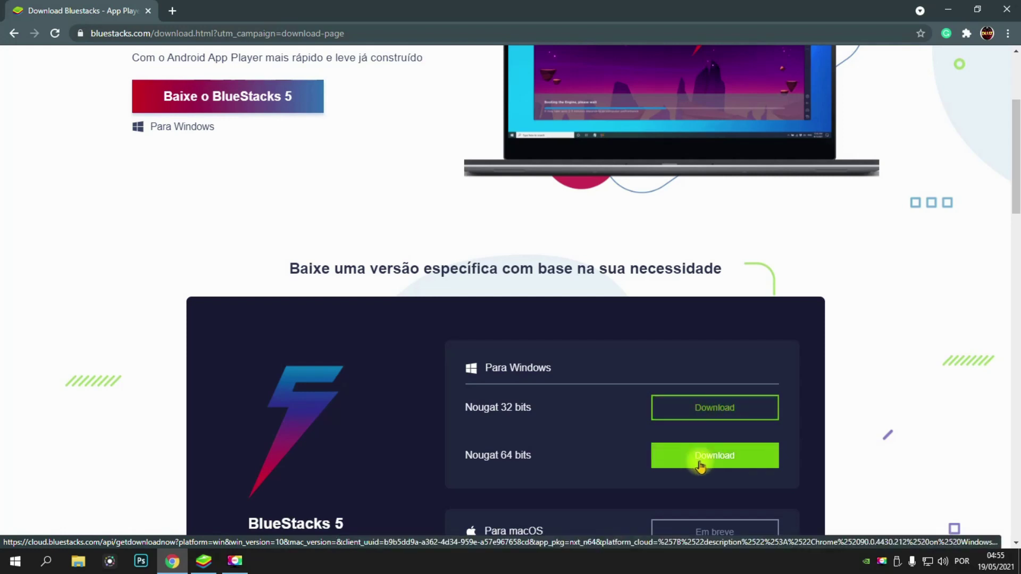
scroll(689, 452, "down", 2)
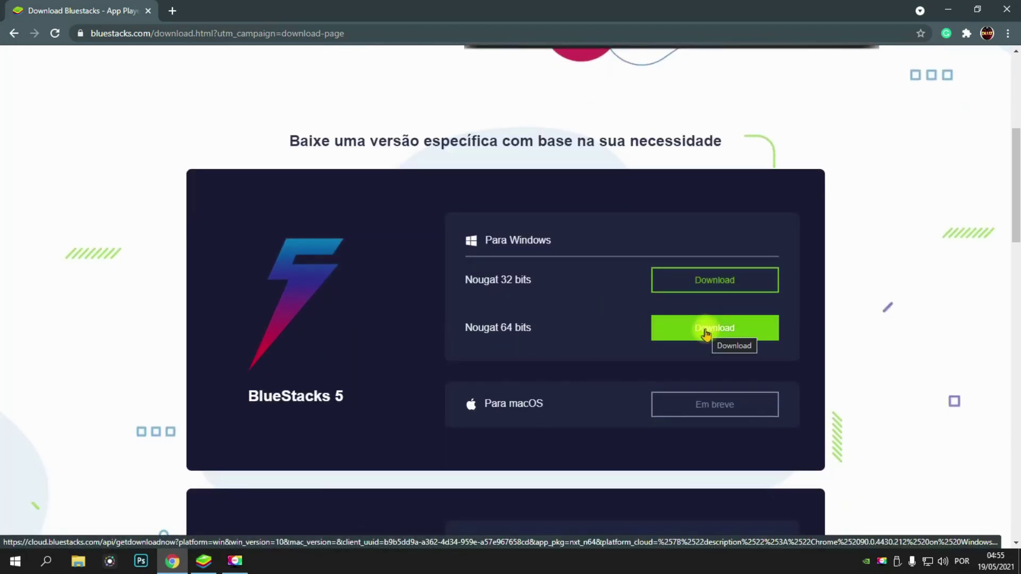
left_click(705, 333)
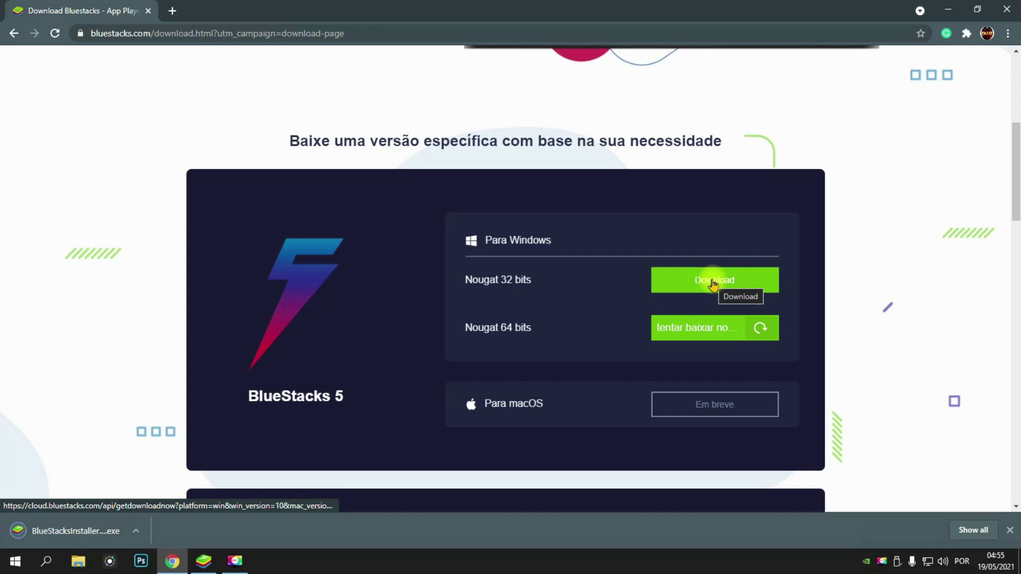
left_click(713, 283)
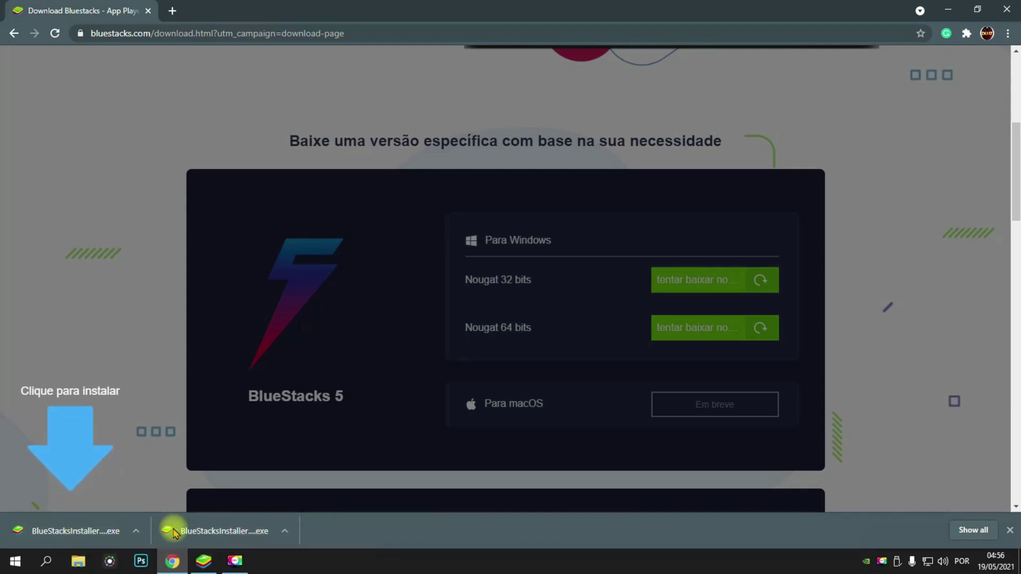
- Run the second downloaded BlueStacks installer from the browser and close the browser
left_click(205, 562)
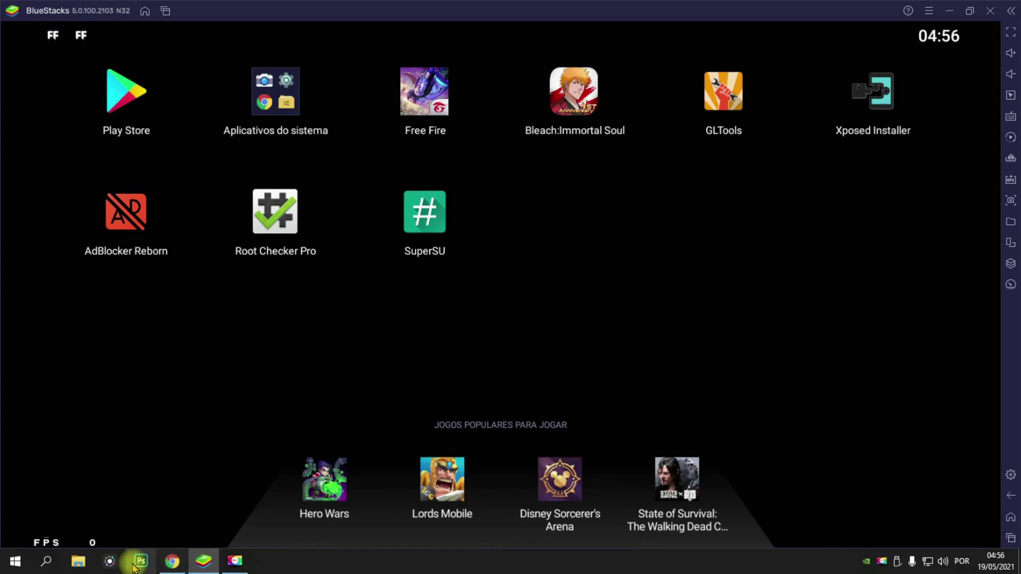
left_click(171, 561)
left_click(205, 530)
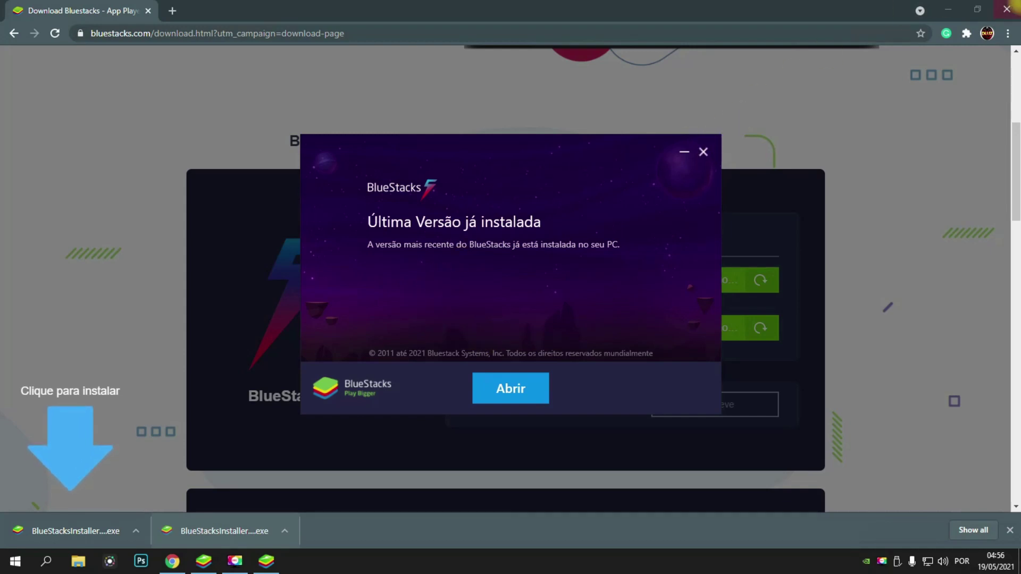
left_click(1007, 9)
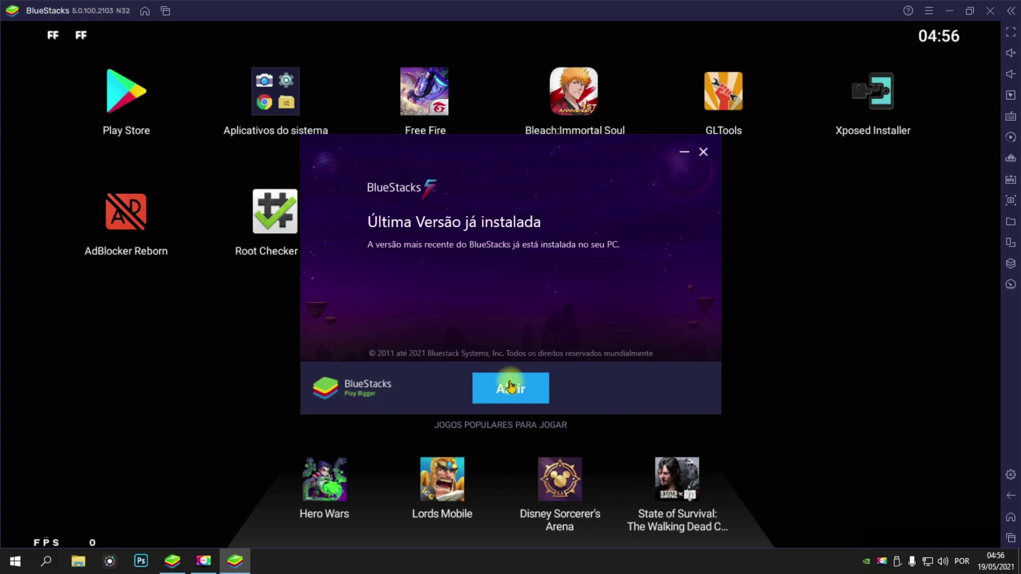
- Exit the running BlueStacks instance and close the installer window
left_click(706, 153)
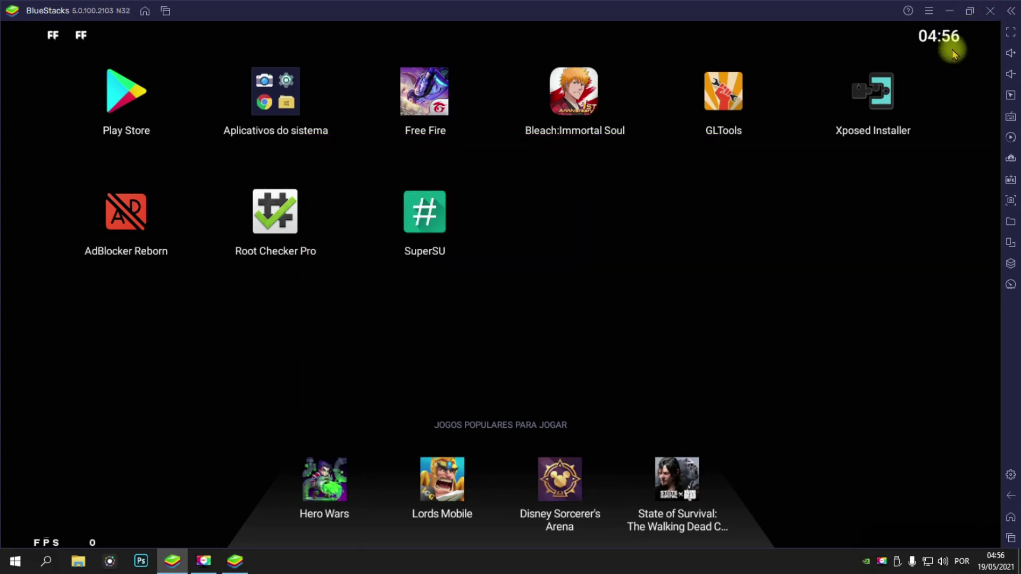
left_click(990, 11)
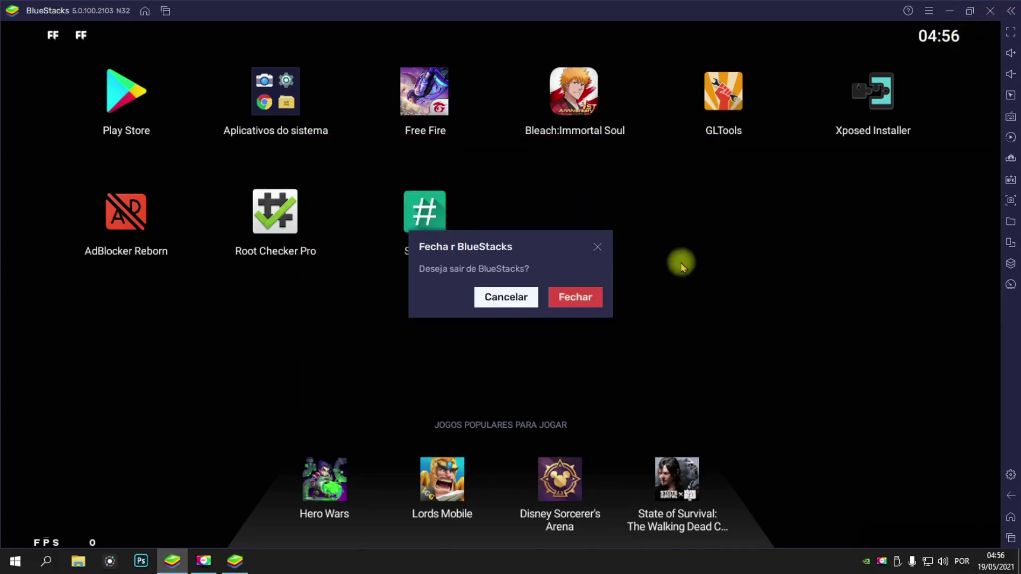
left_click(591, 308)
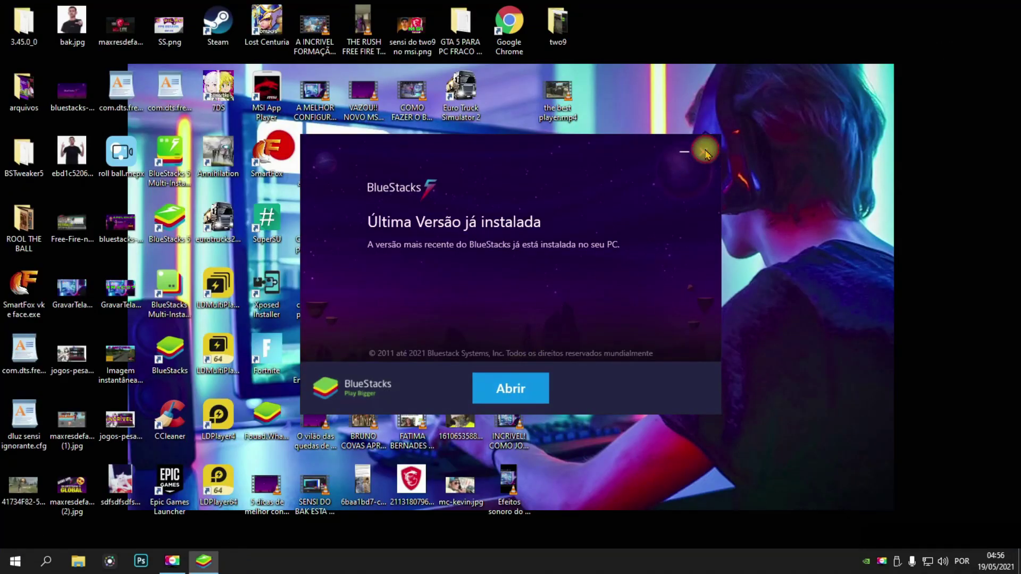
left_click(705, 153)
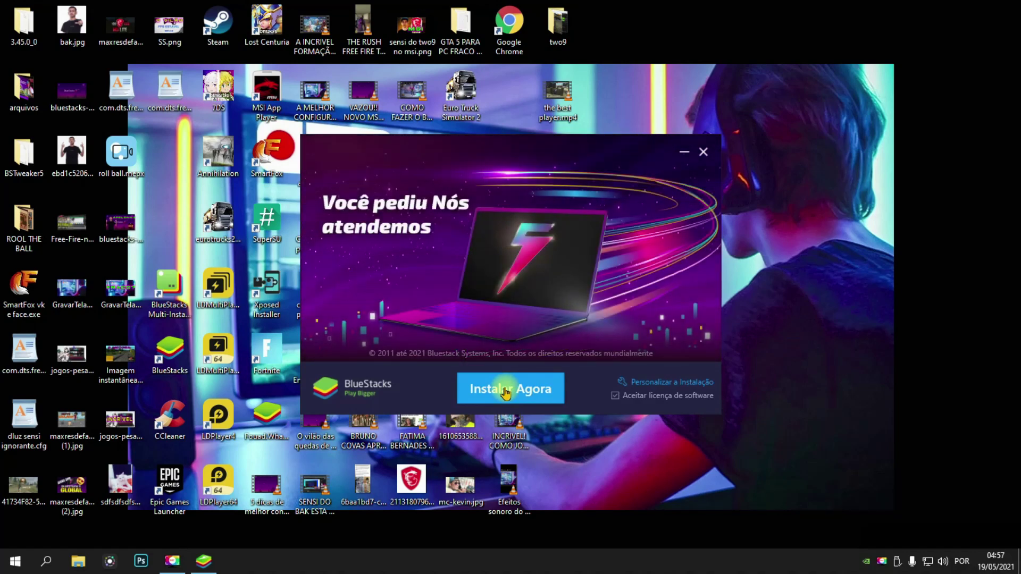
- Install BlueStacks 5 with the software licence accepted and maximize the emulator window
left_click(505, 393)
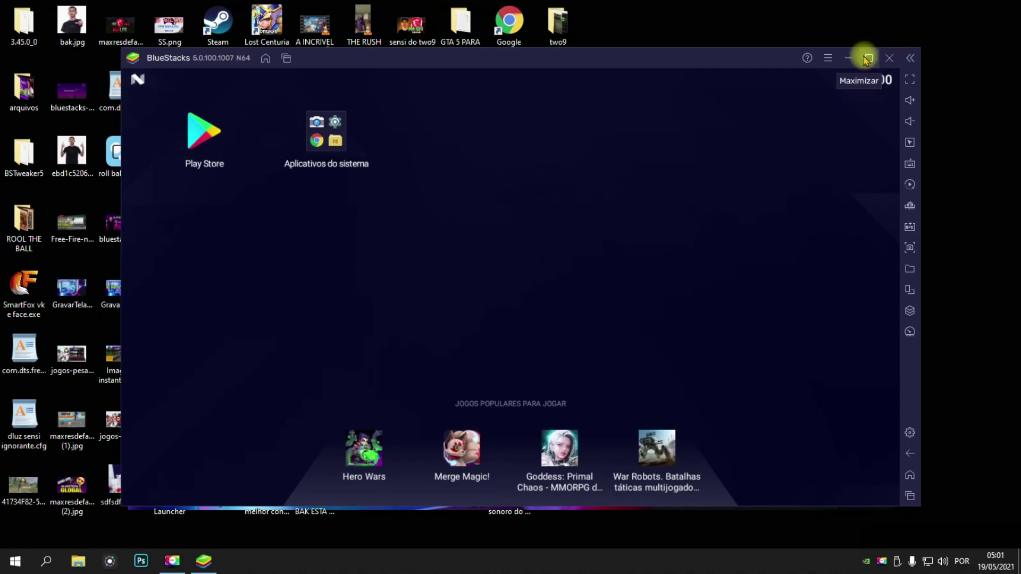
left_click(866, 58)
left_click(263, 109)
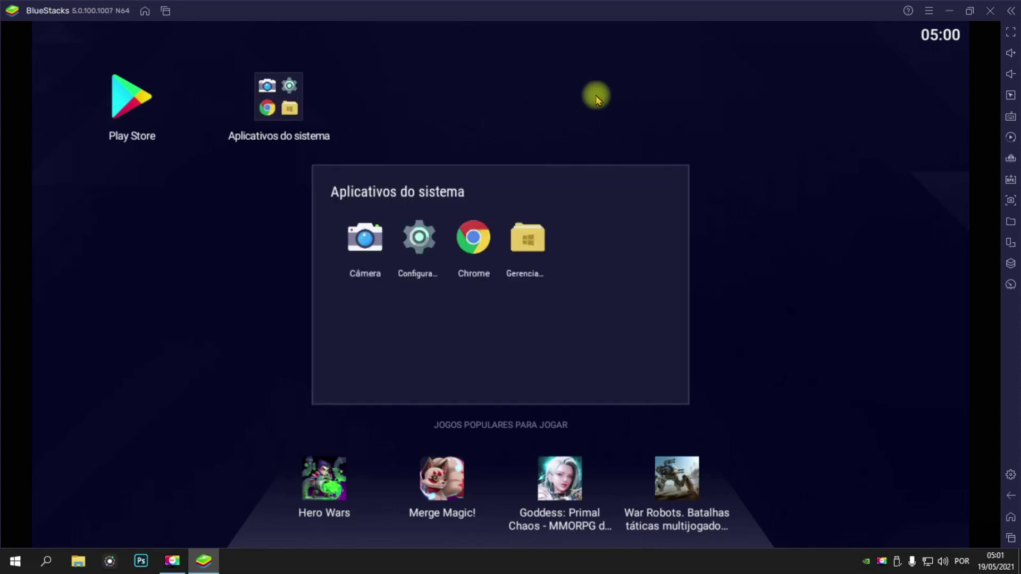
left_click(595, 95)
left_click(947, 10)
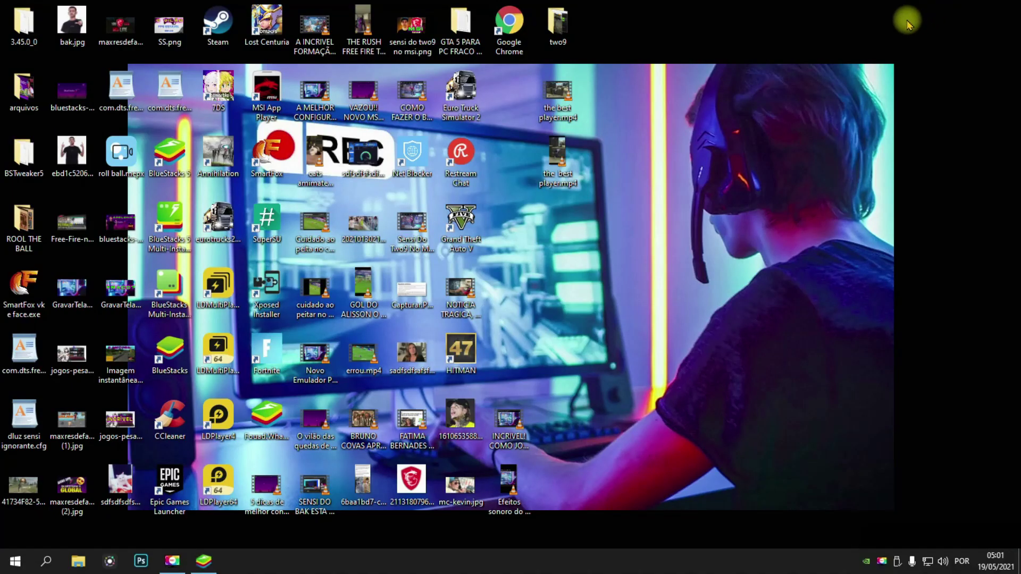
left_click(203, 558)
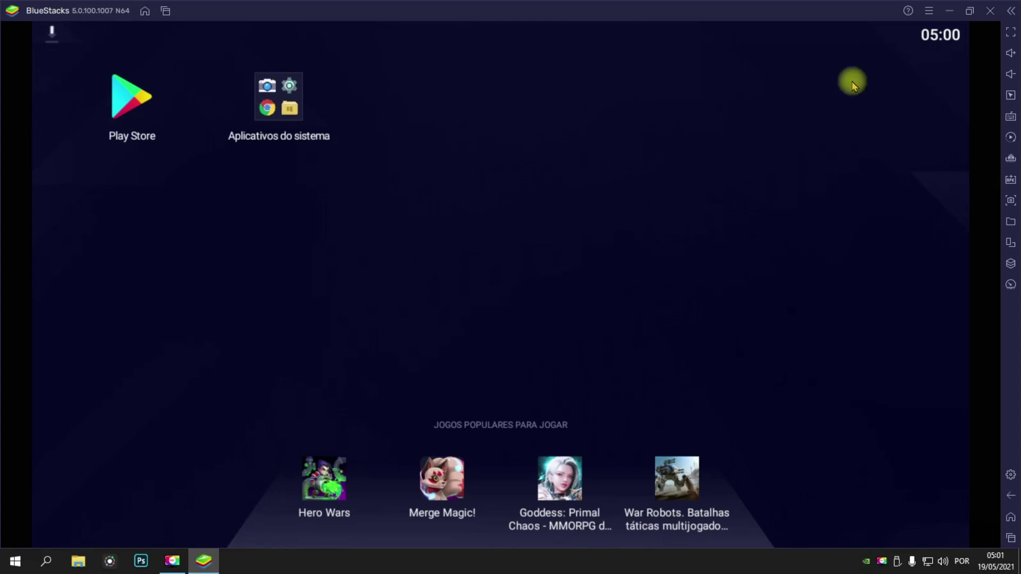
- Enable high frame rates in the BlueStacks performance settings
left_click(933, 14)
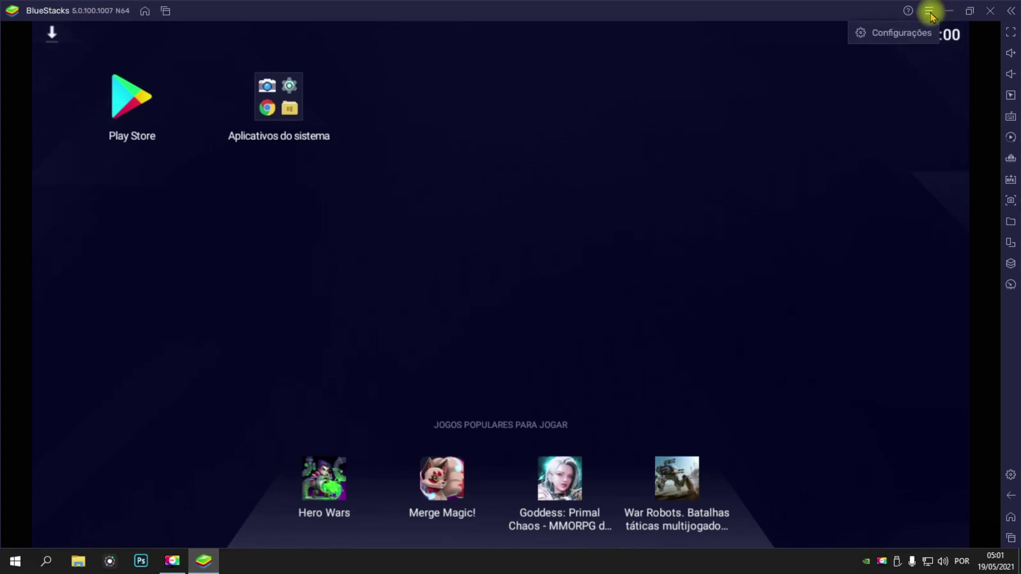
left_click(897, 35)
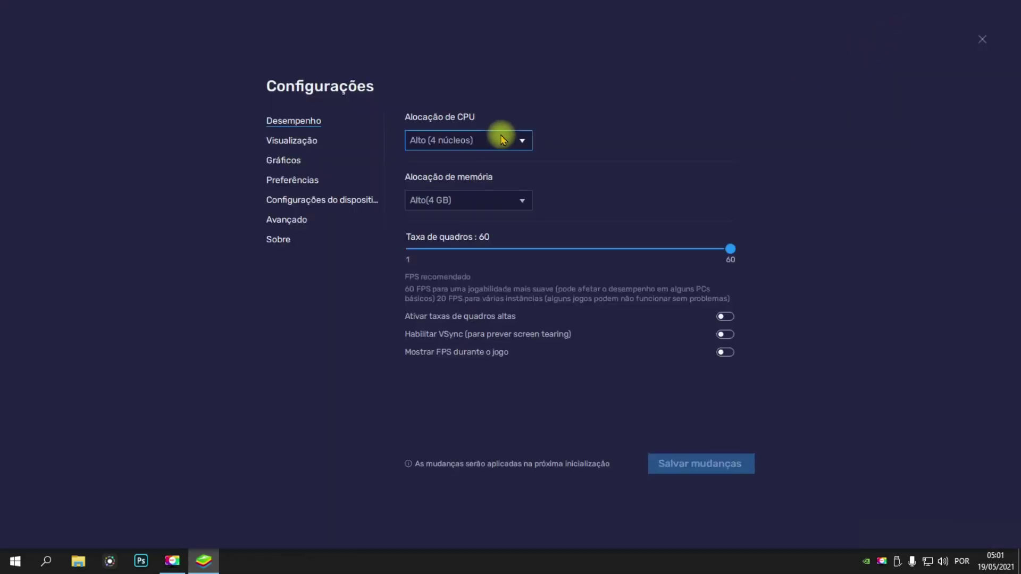
left_click(725, 317)
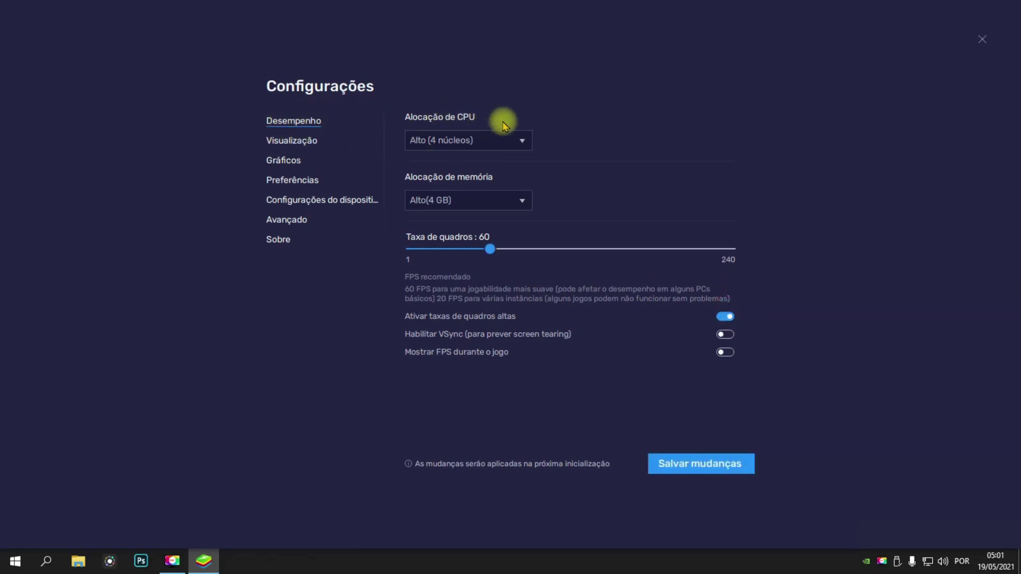
- Check the computer's CPU cores and memory capacity in the Windows Task Manager, then close it
right_click(388, 564)
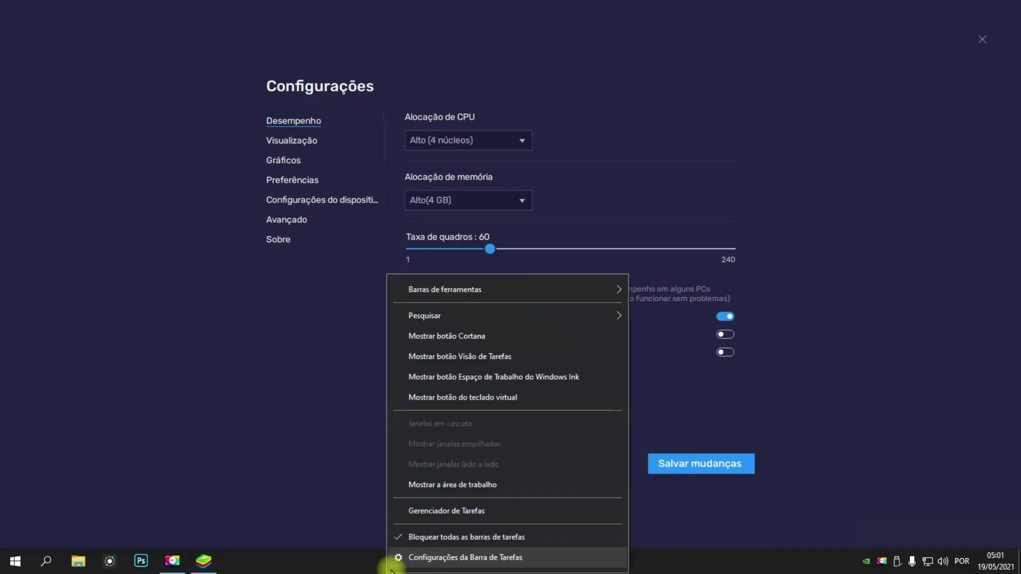
left_click(426, 514)
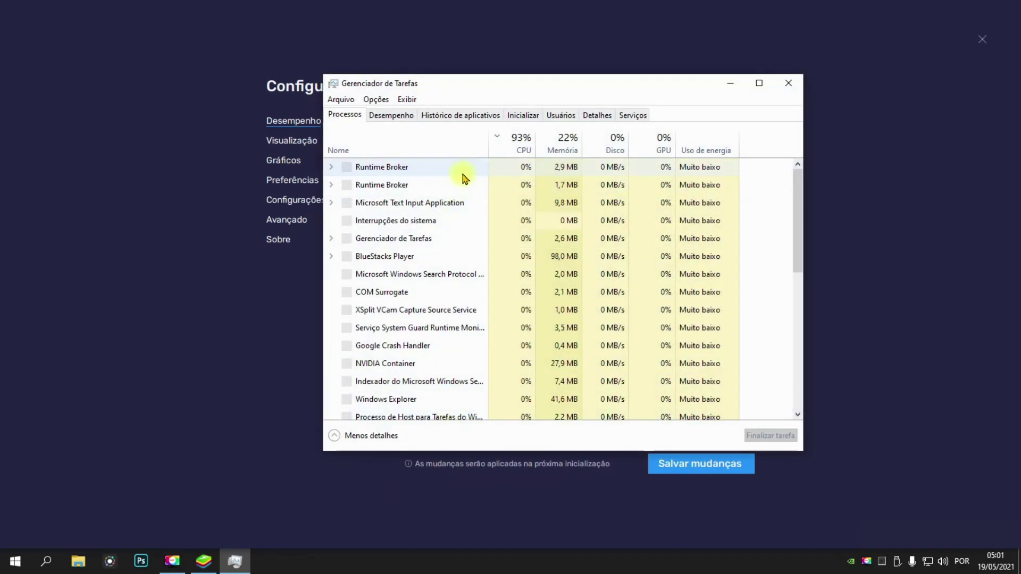
left_click(400, 116)
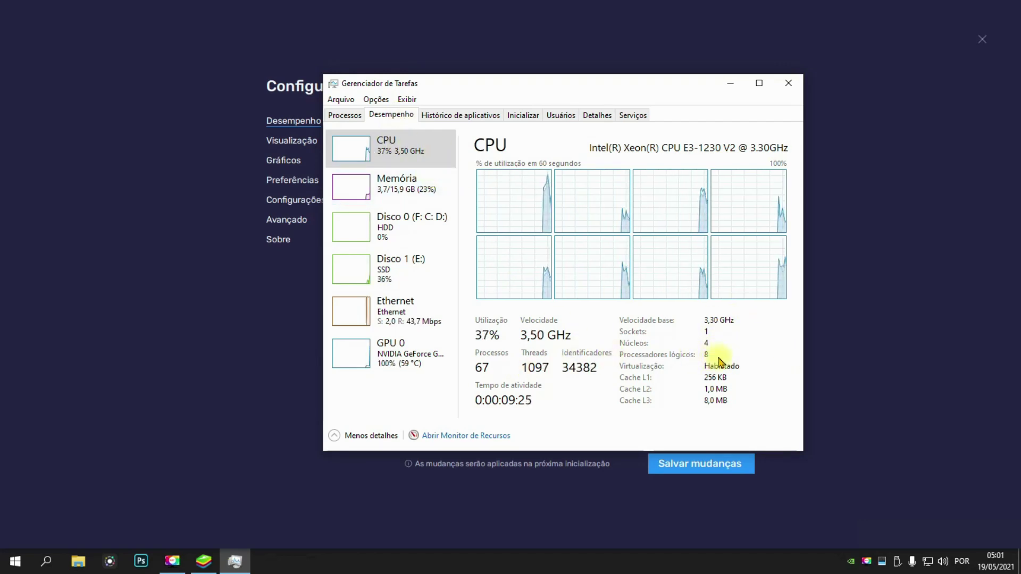
left_click(384, 187)
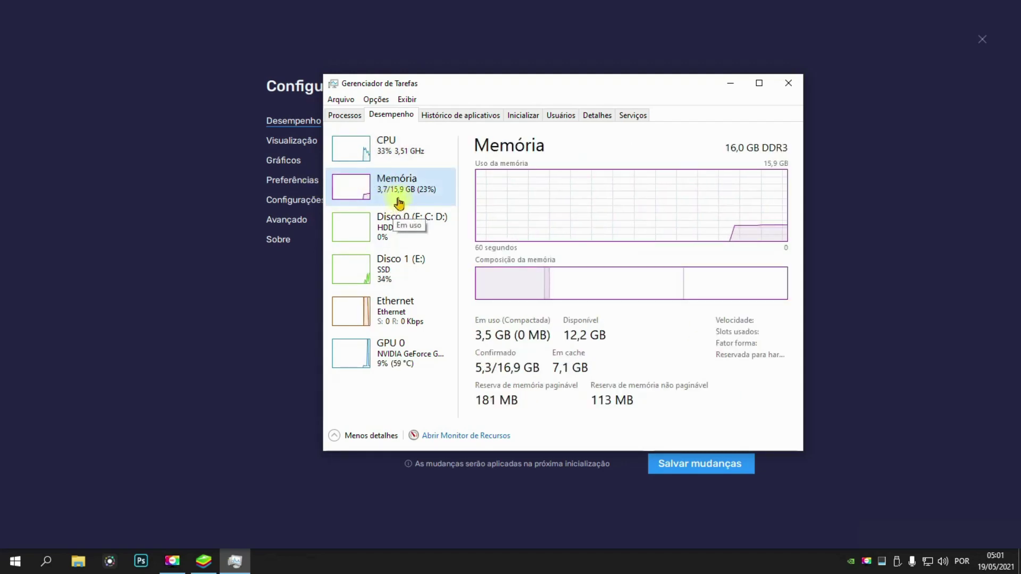
left_click(788, 83)
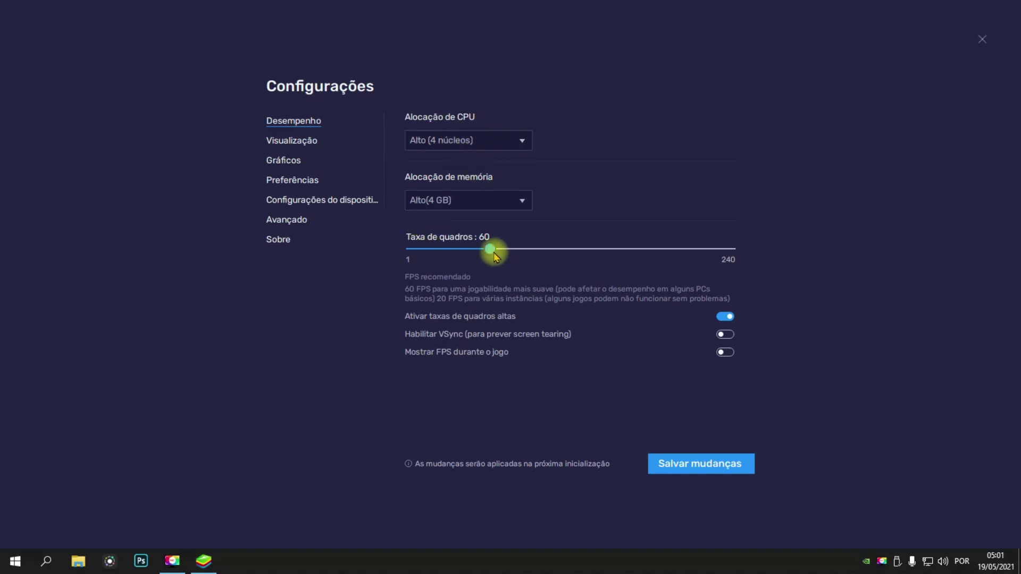
- Set the frame rate to 240, enable showing FPS during the game, and save the changes
left_click_drag(490, 249, 758, 244)
left_click(725, 352)
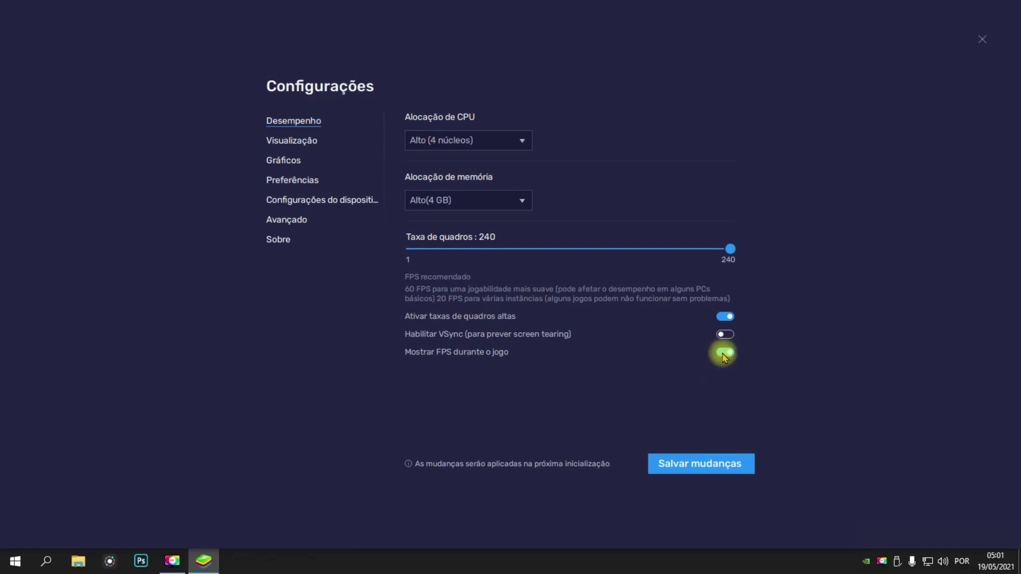
left_click(713, 459)
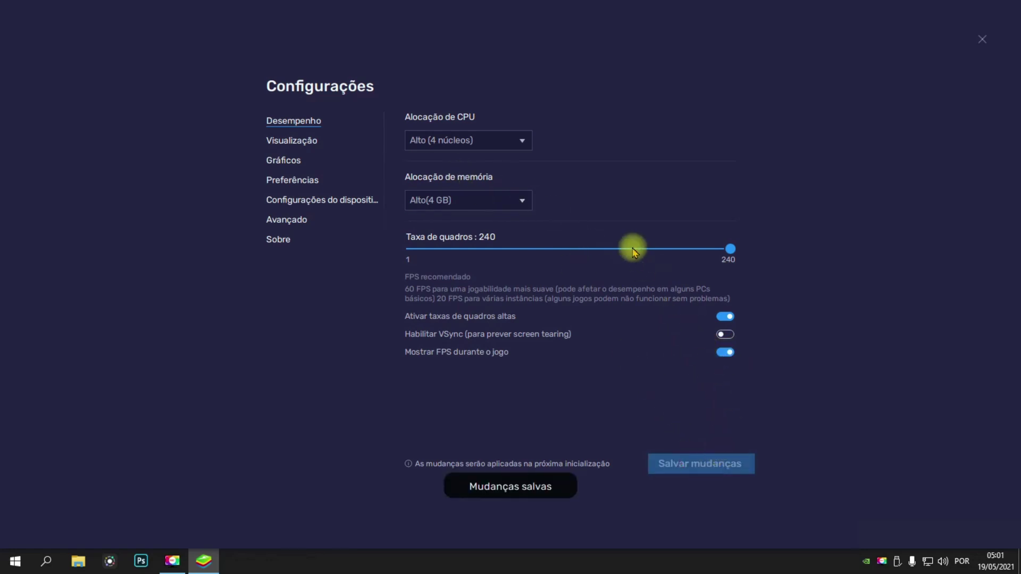
- Set the video resolution to 2560 x 1440, save the change and restart BlueStacks
left_click(286, 140)
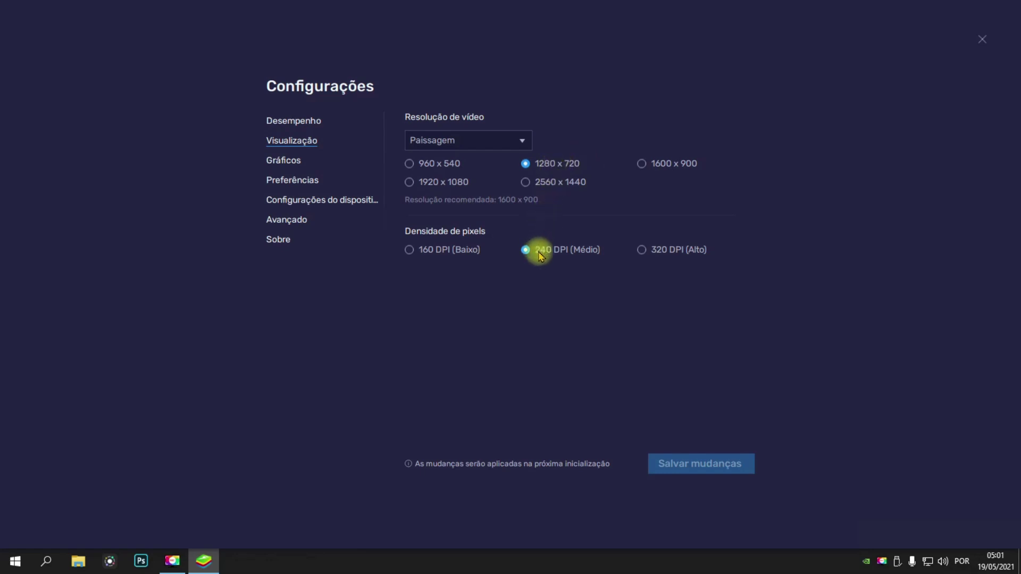
left_click(553, 183)
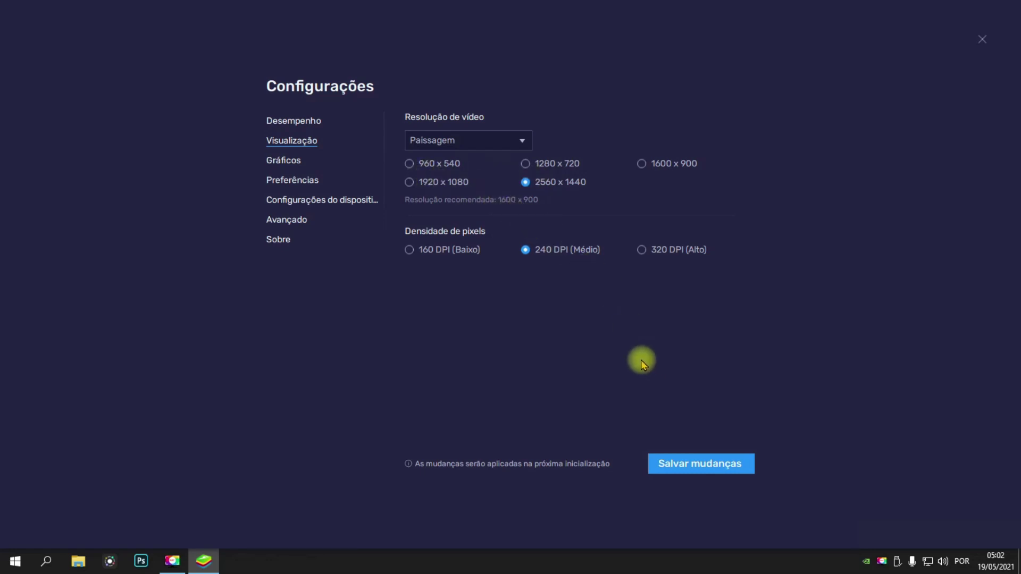
left_click(707, 463)
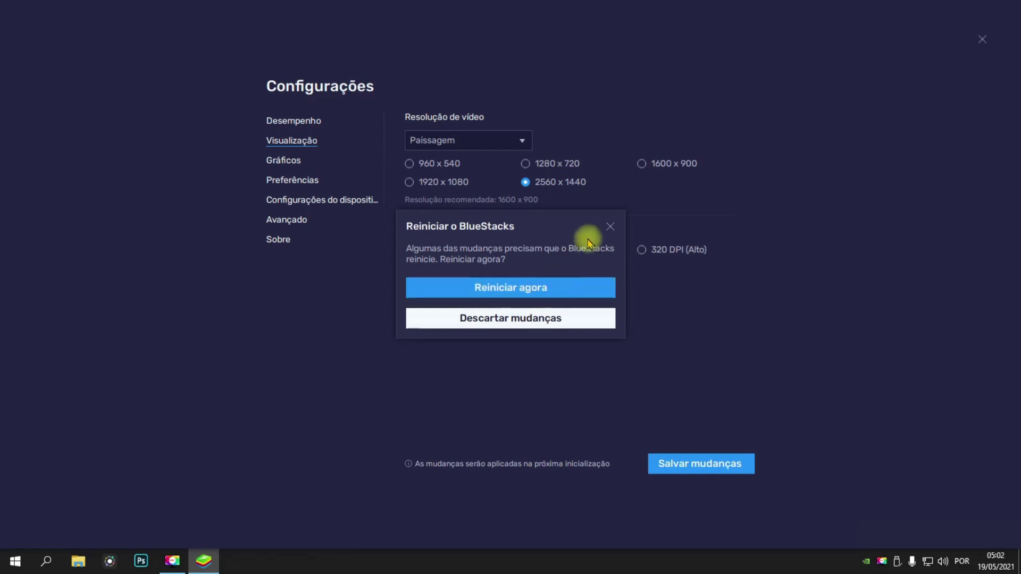
left_click(609, 226)
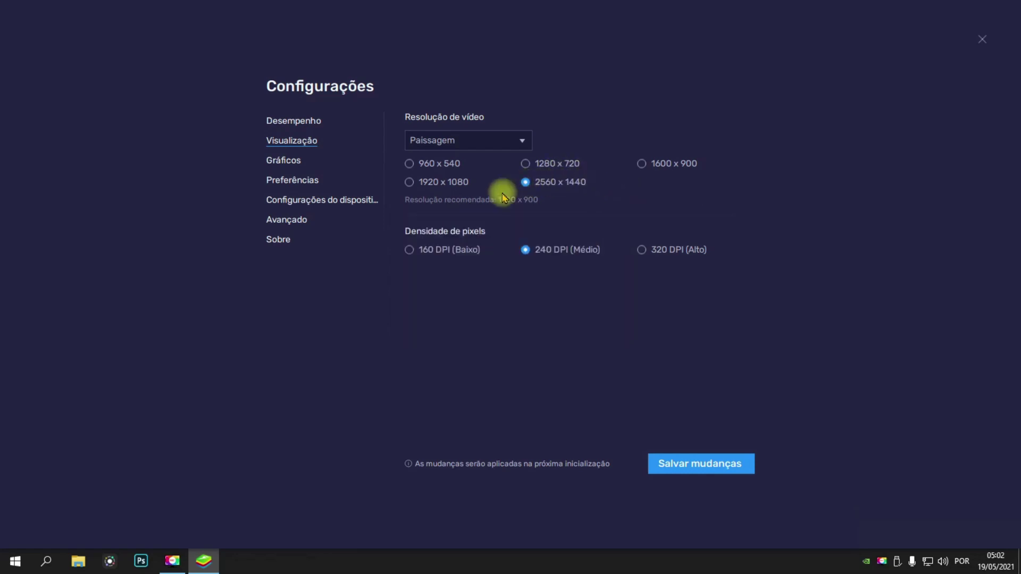
left_click(712, 469)
left_click(544, 287)
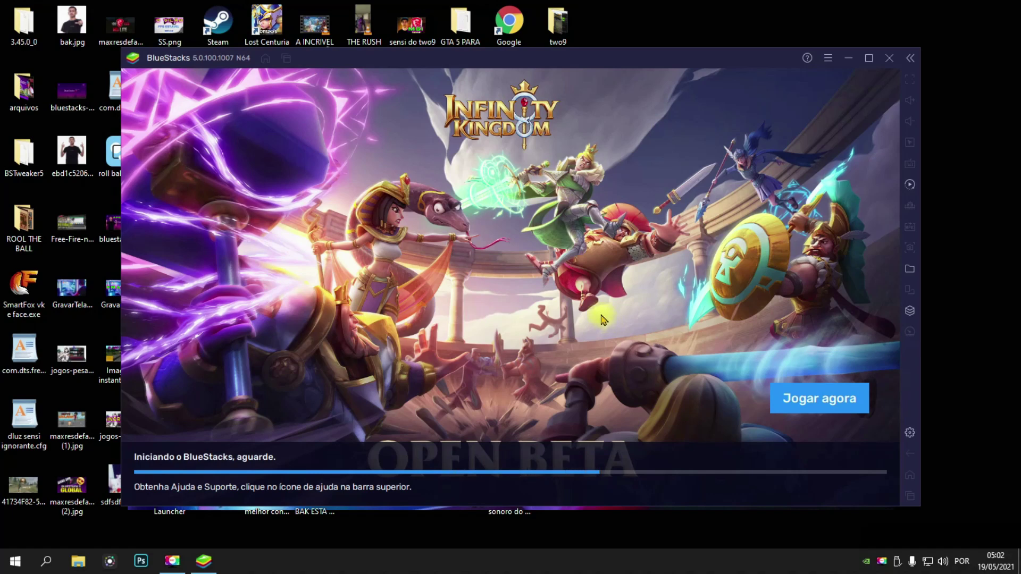
- Maximize the restarted BlueStacks window and open the graphics settings
left_click(868, 59)
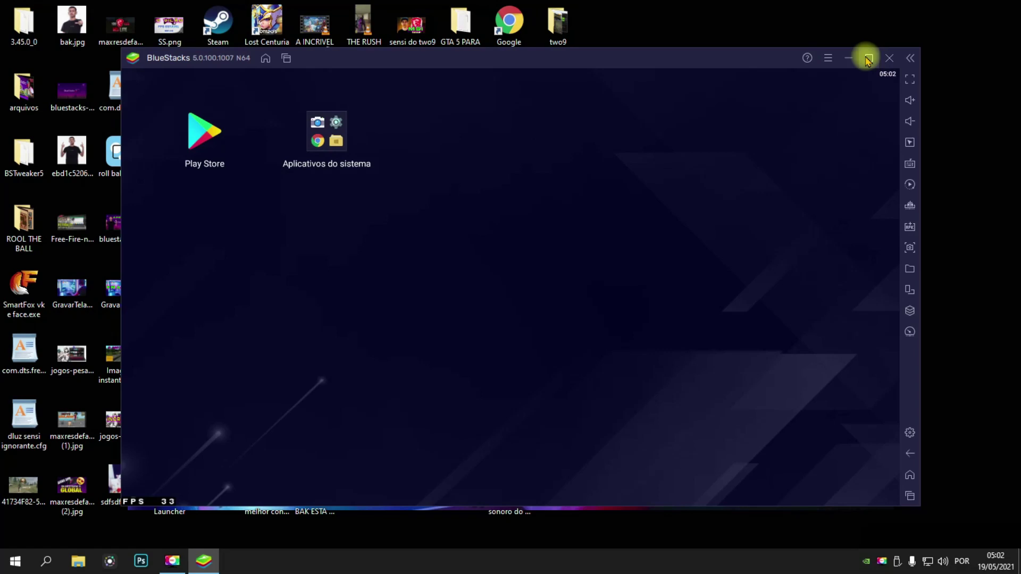
left_click(868, 58)
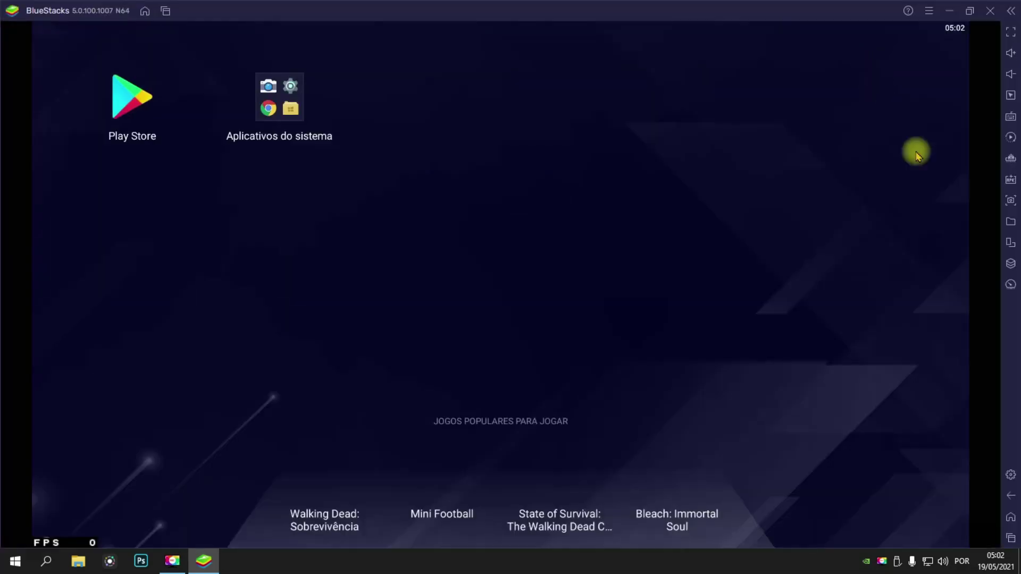
left_click(1010, 471)
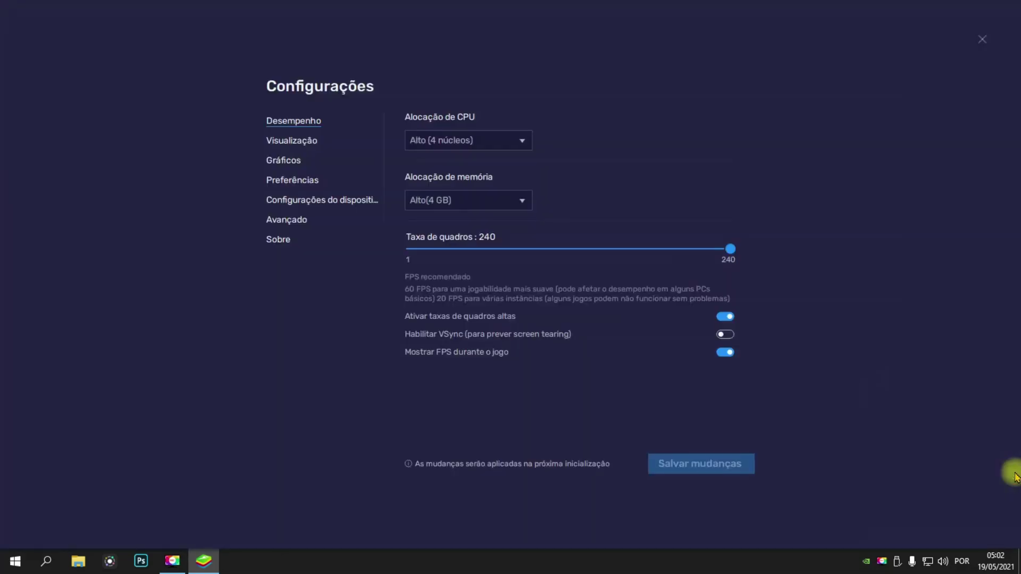
left_click(301, 141)
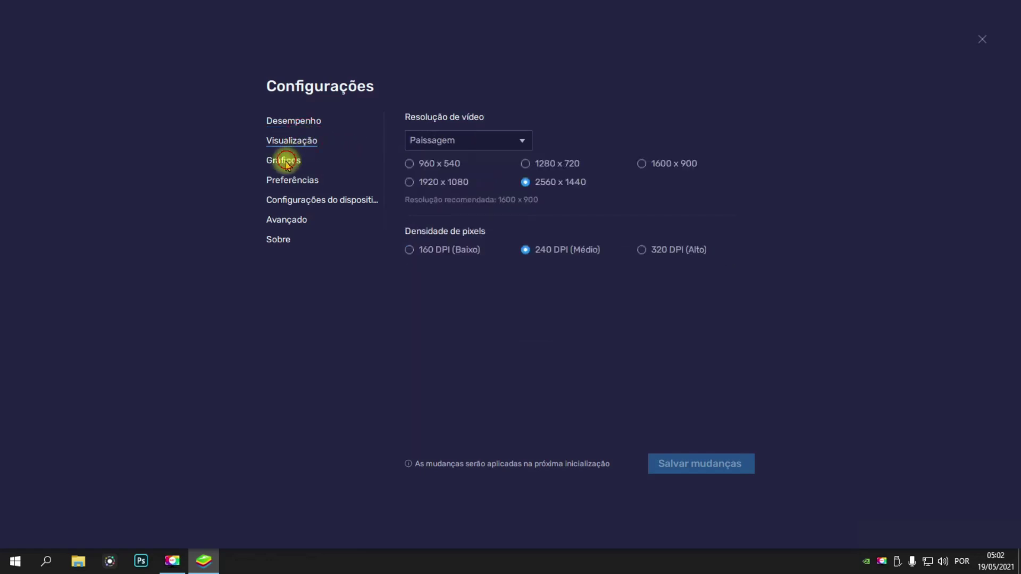
left_click(284, 162)
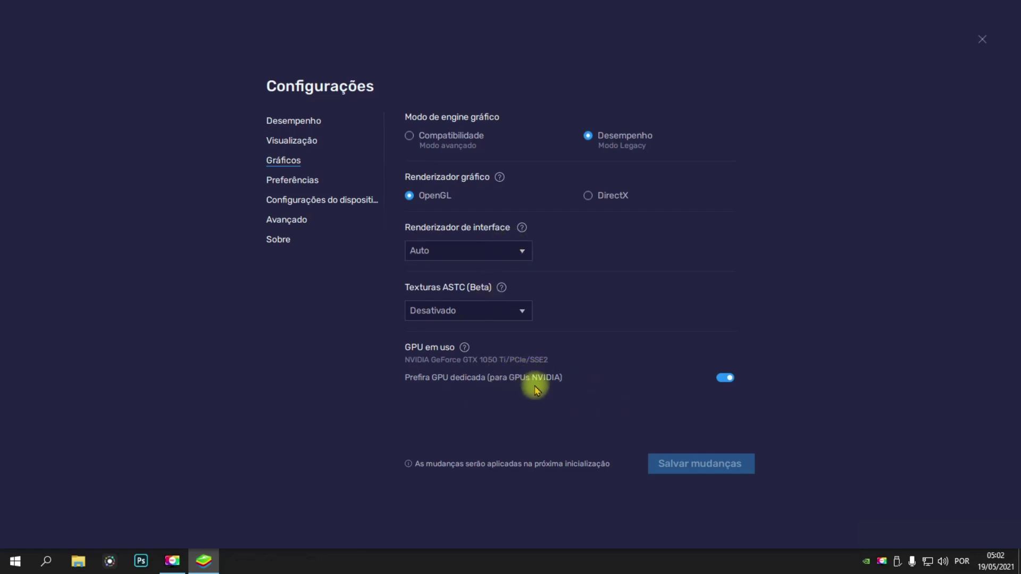
- Set the device profile to Asus ROG 2 in the device settings and save the change
left_click(274, 179)
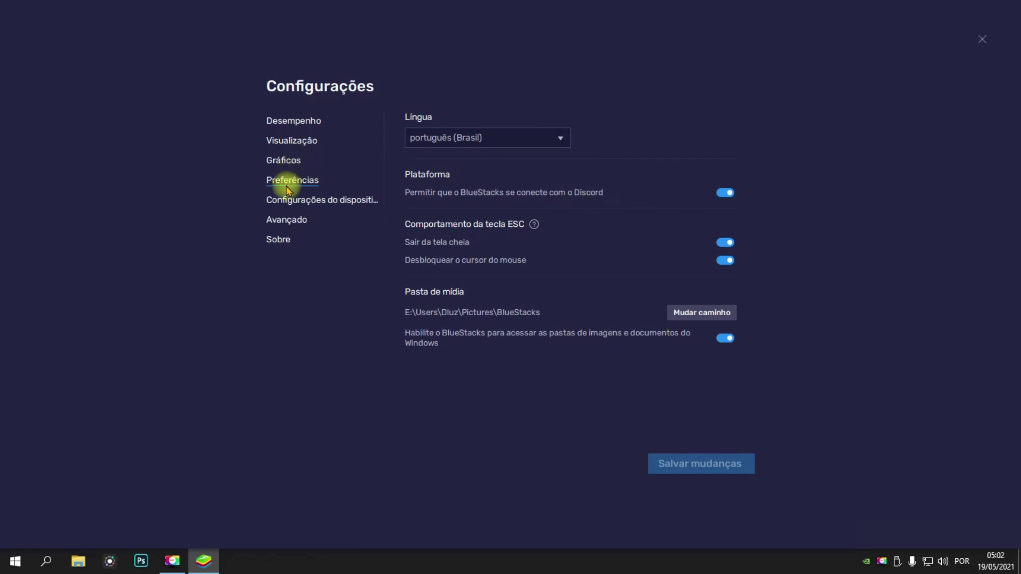
left_click(343, 202)
left_click(475, 139)
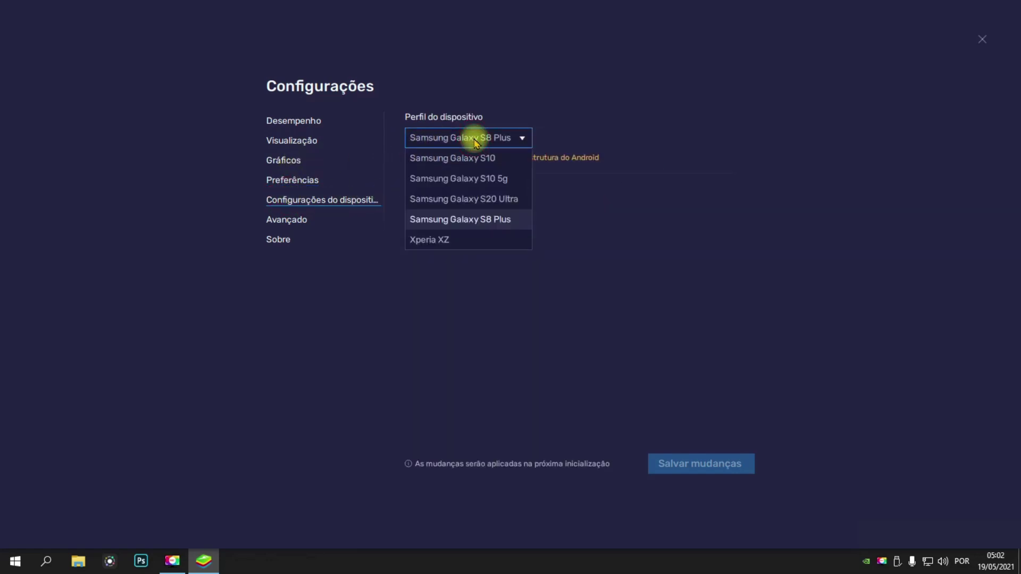
scroll(455, 220, "up", 5)
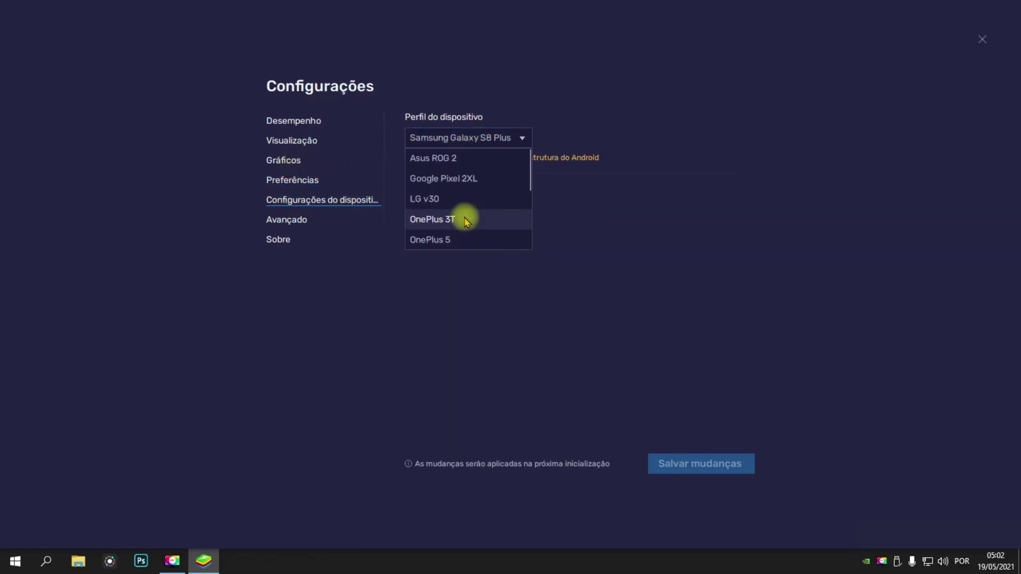
scroll(457, 210, "down", 4)
scroll(460, 212, "down", 2)
scroll(462, 202, "up", 6)
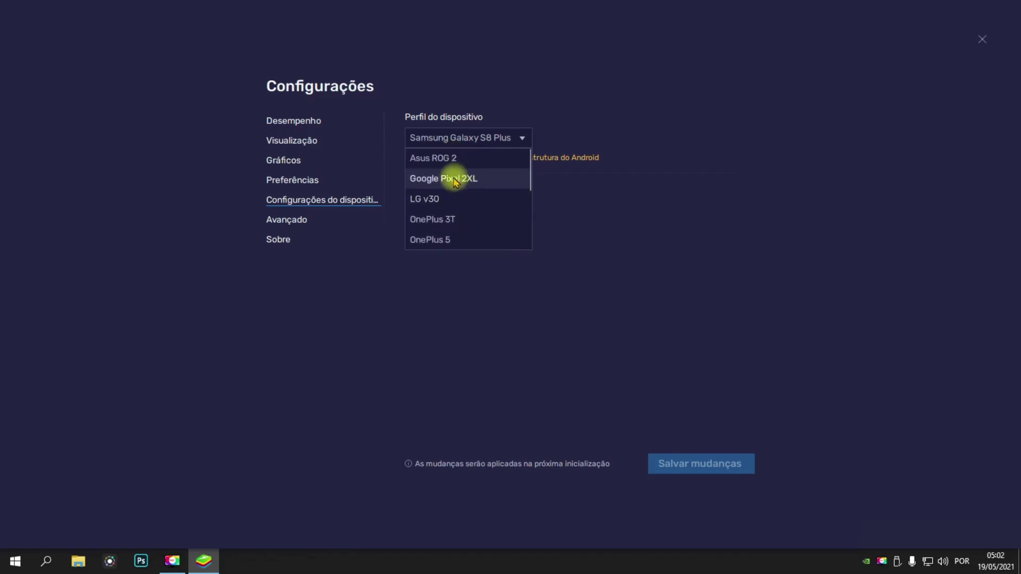
left_click(433, 157)
left_click(687, 468)
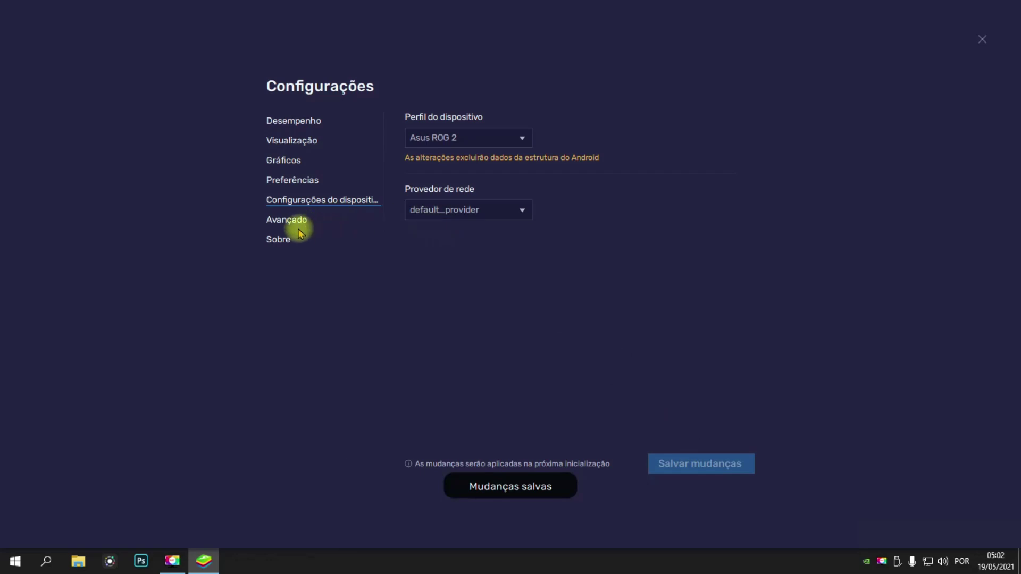
- View the advanced settings, then check for BlueStacks updates
left_click(282, 218)
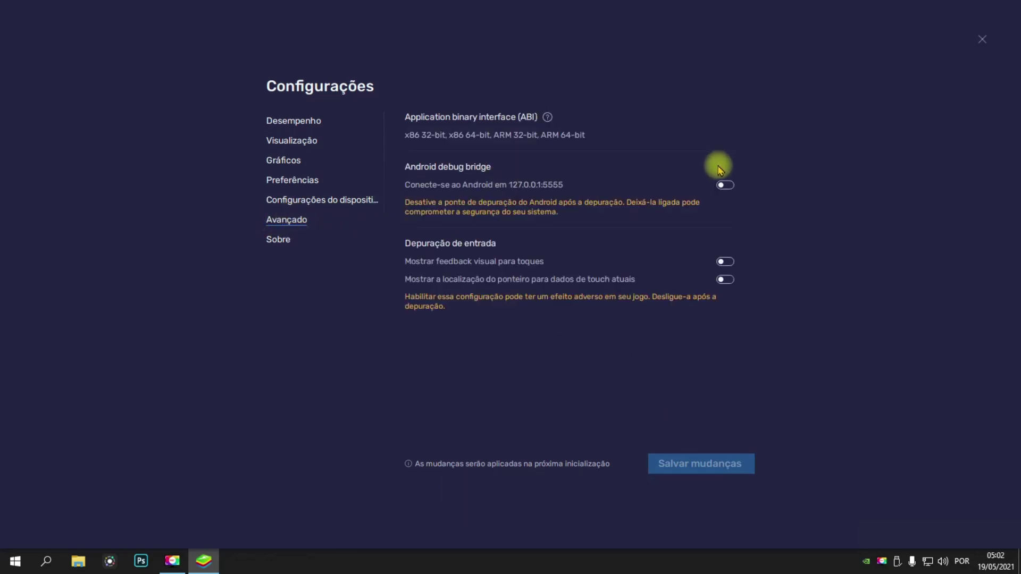
left_click(269, 241)
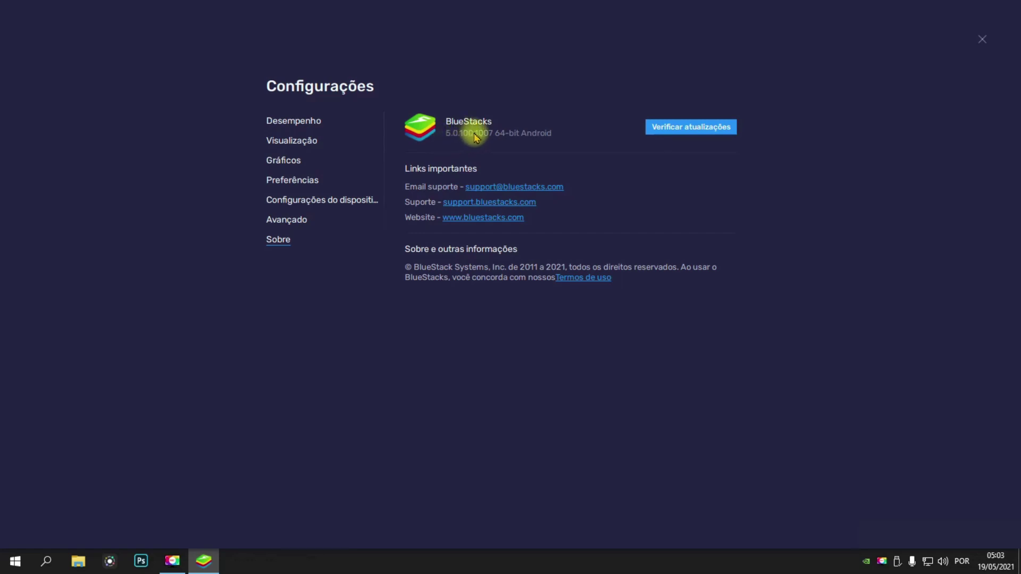
left_click(702, 128)
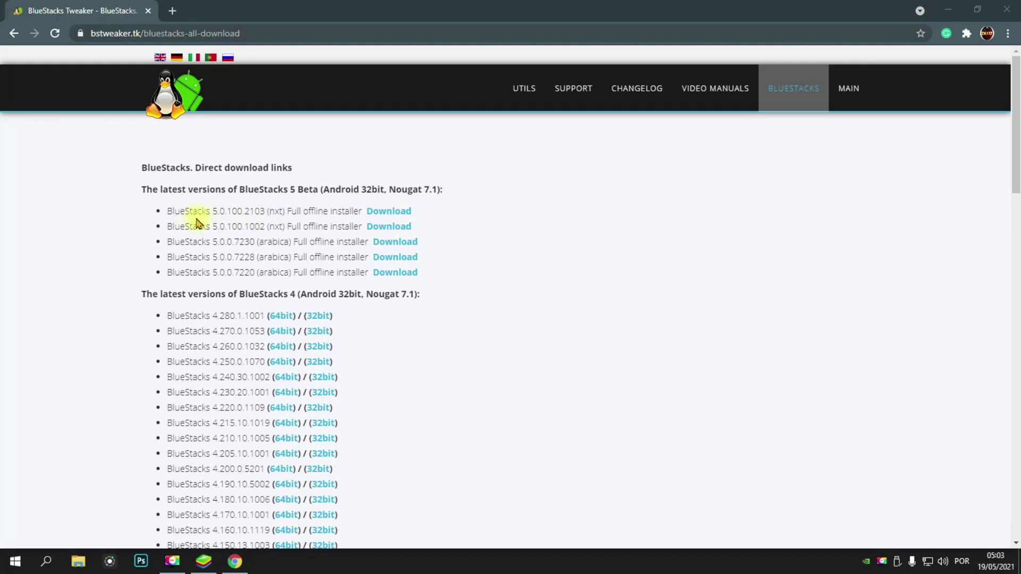
- Examine the BlueStacks 5.0.100.2103 and 5.0.100.1002 offline installer entries on the BlueStacks Tweaker download page, then close the browser
left_click_drag(167, 212, 276, 211)
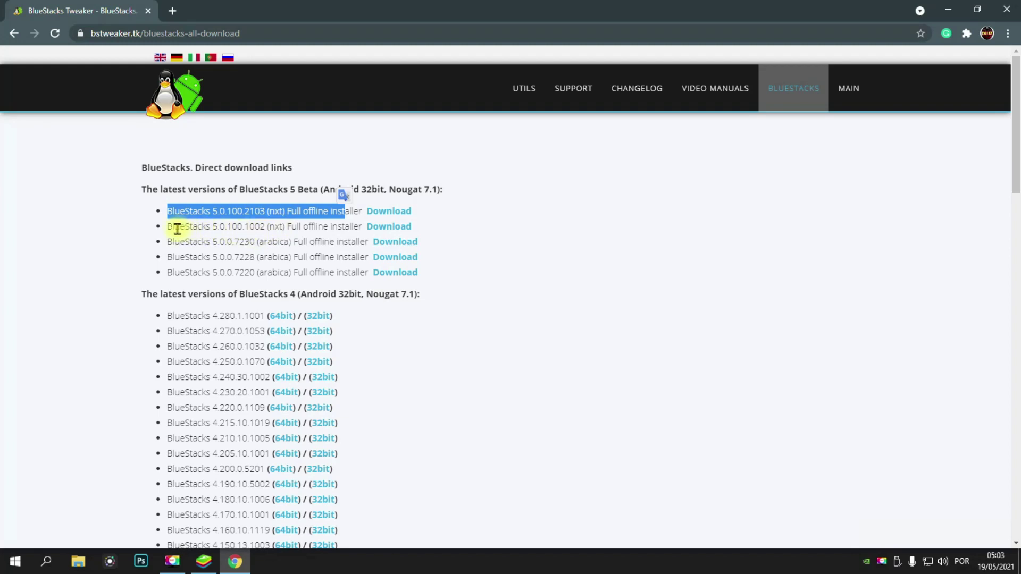
left_click_drag(168, 228, 230, 228)
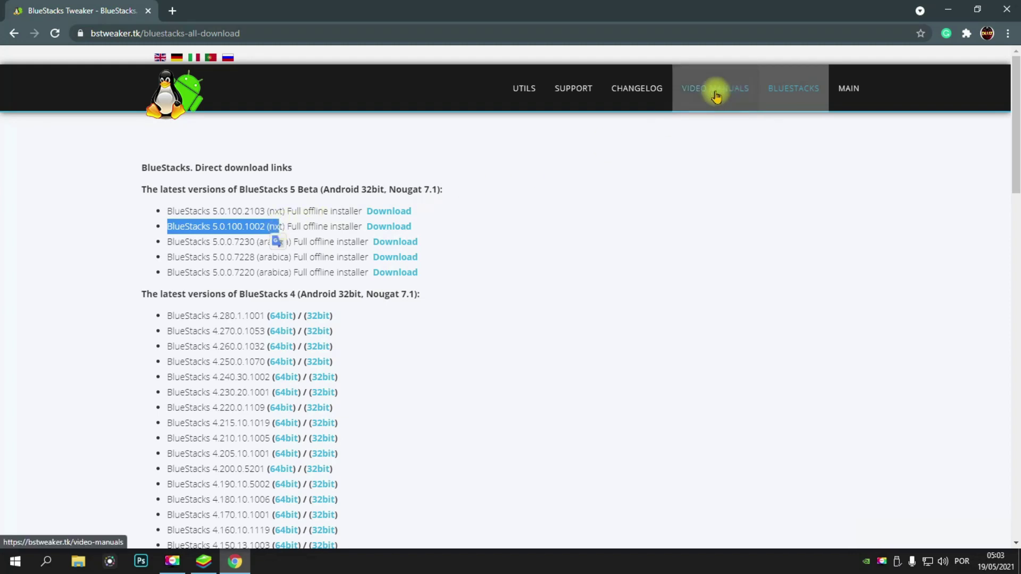
left_click(508, 209)
left_click_drag(485, 230, 256, 224)
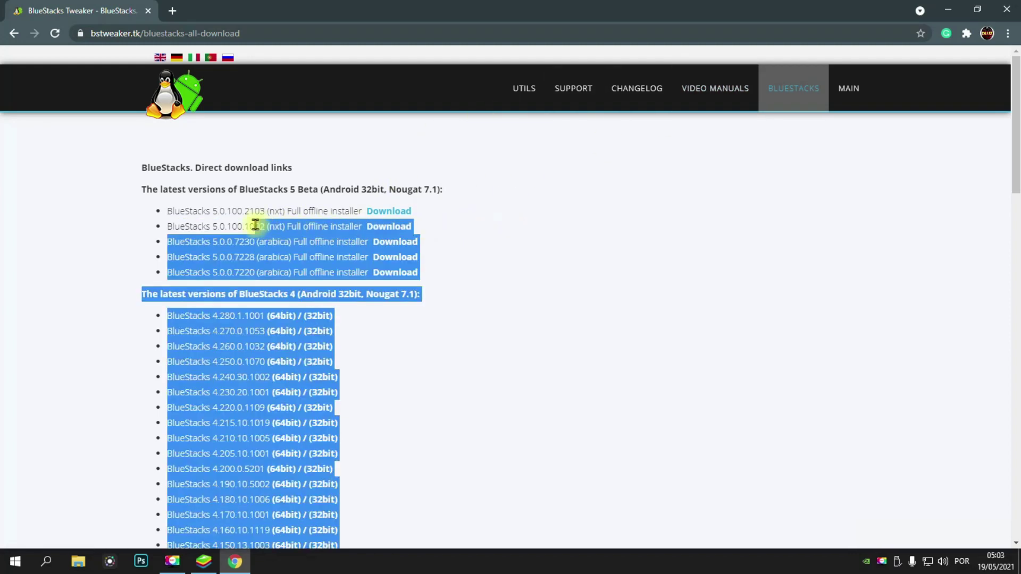
left_click(162, 213)
left_click_drag(172, 210, 322, 209)
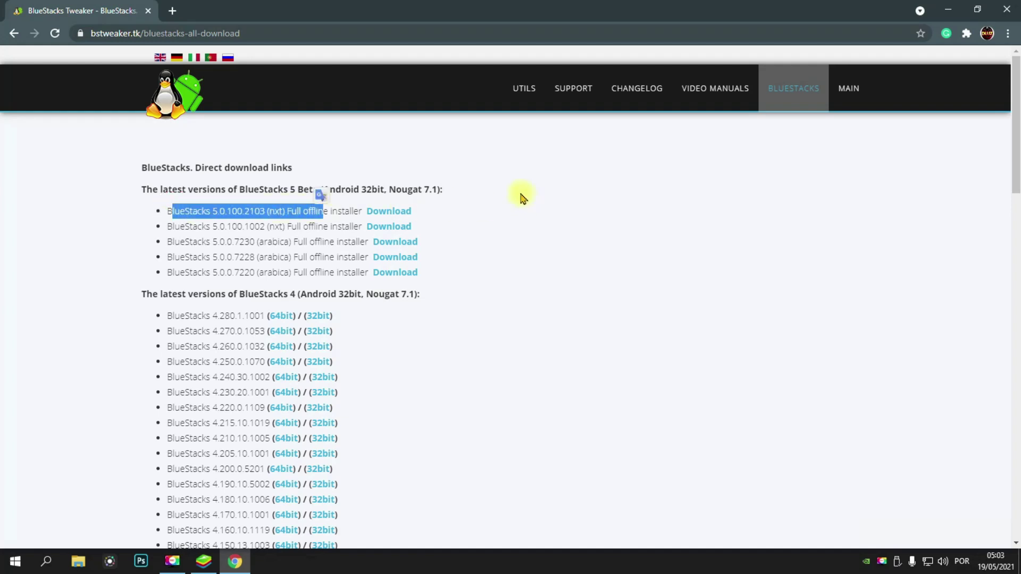
left_click_drag(440, 211, 258, 208)
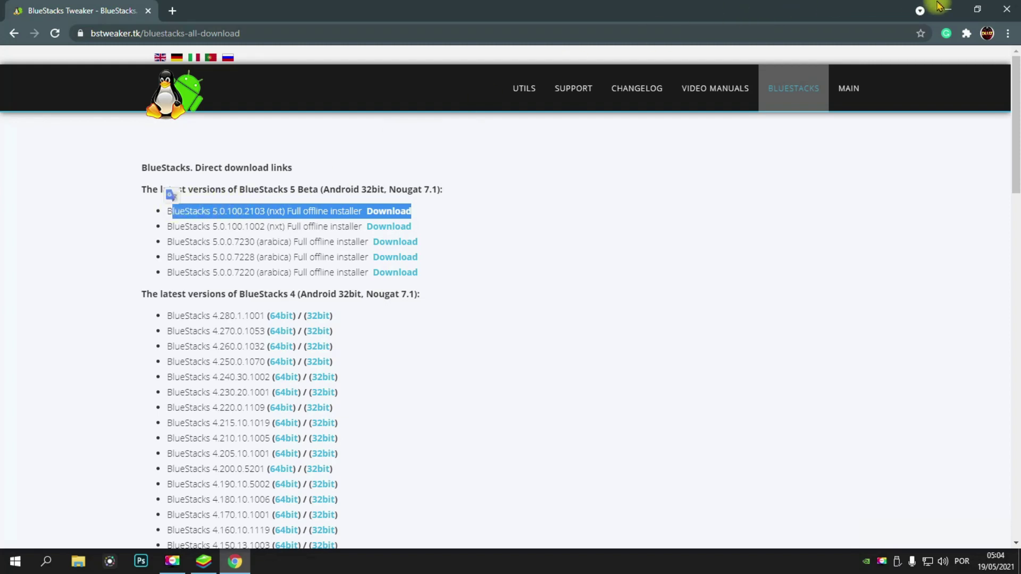
left_click(1007, 9)
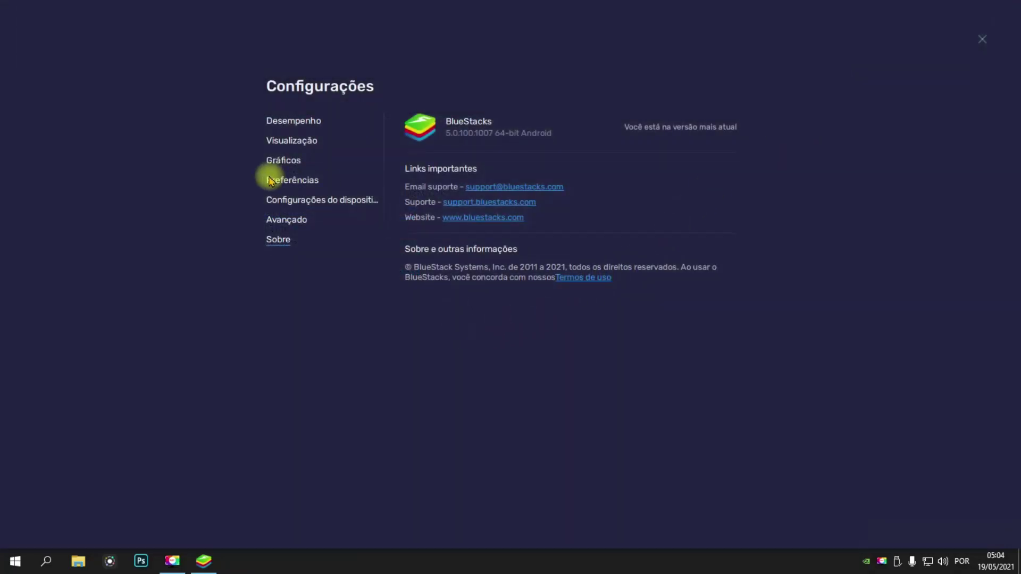
- Review the advanced, performance, graphics and device settings once more, then close the settings
left_click(281, 219)
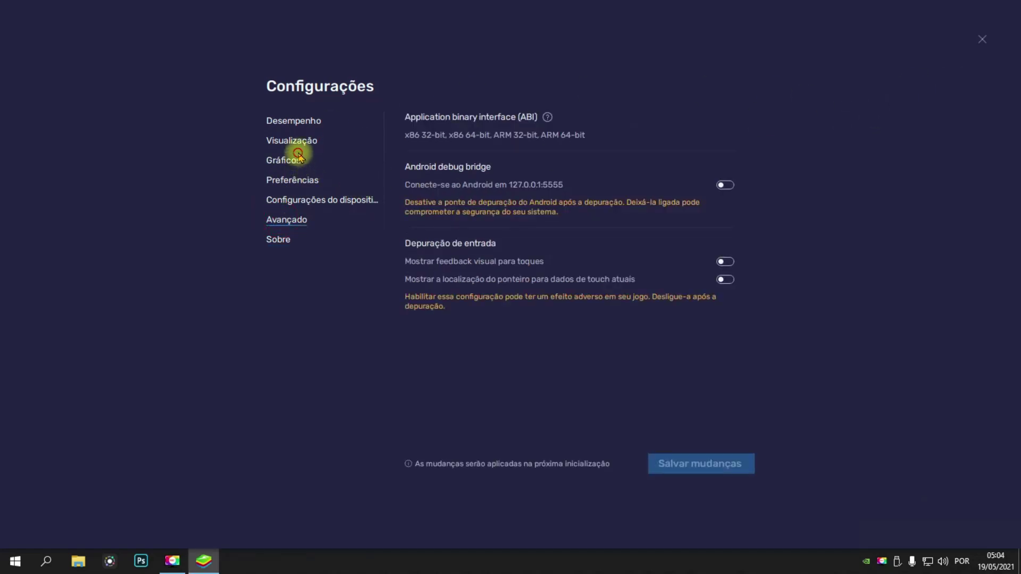
left_click(295, 122)
left_click(284, 162)
left_click(290, 200)
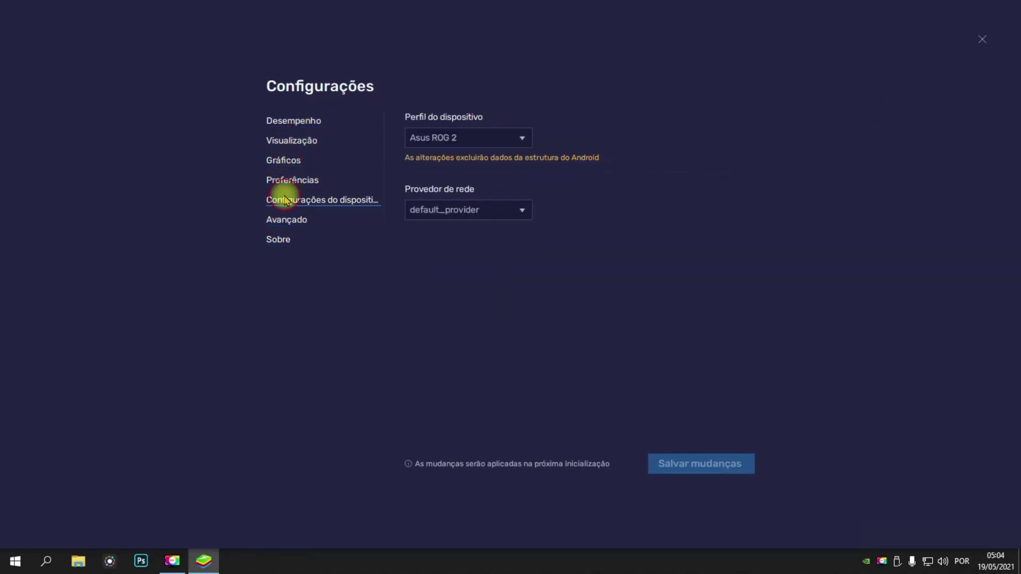
left_click(982, 41)
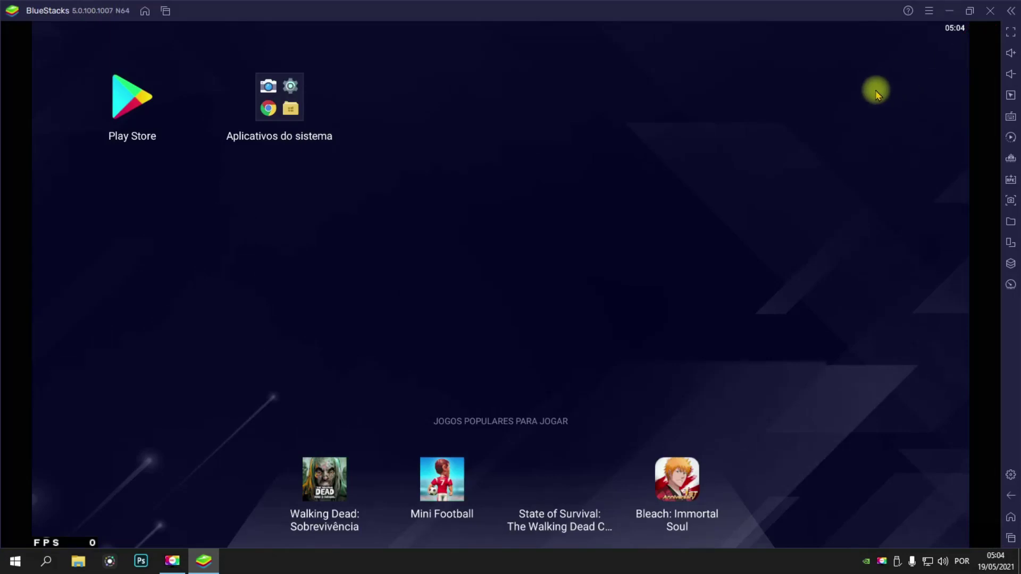
- Try to add a Script control in the advanced controls editor and edit its script, then leave the editor
left_click(1010, 116)
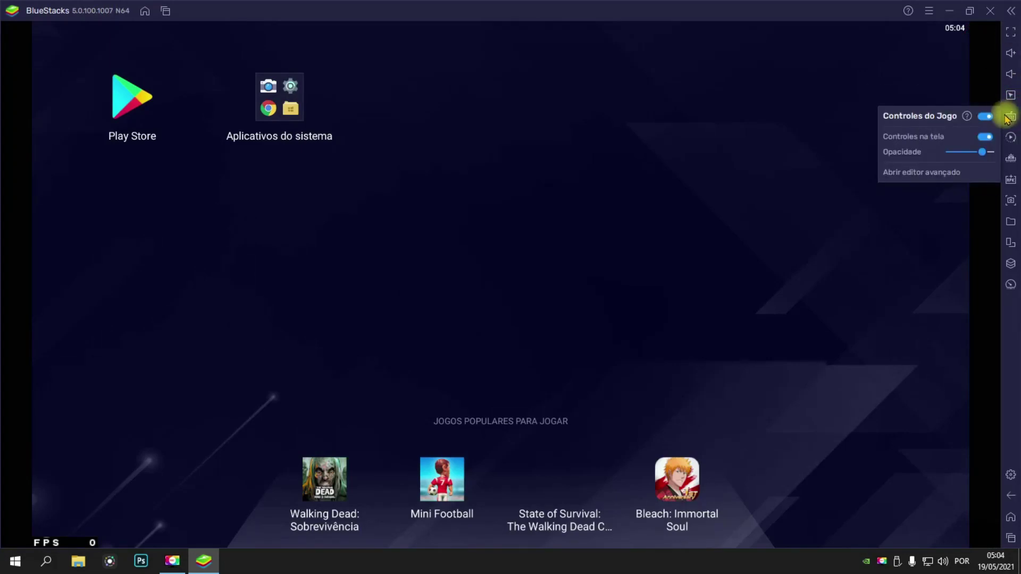
left_click(914, 171)
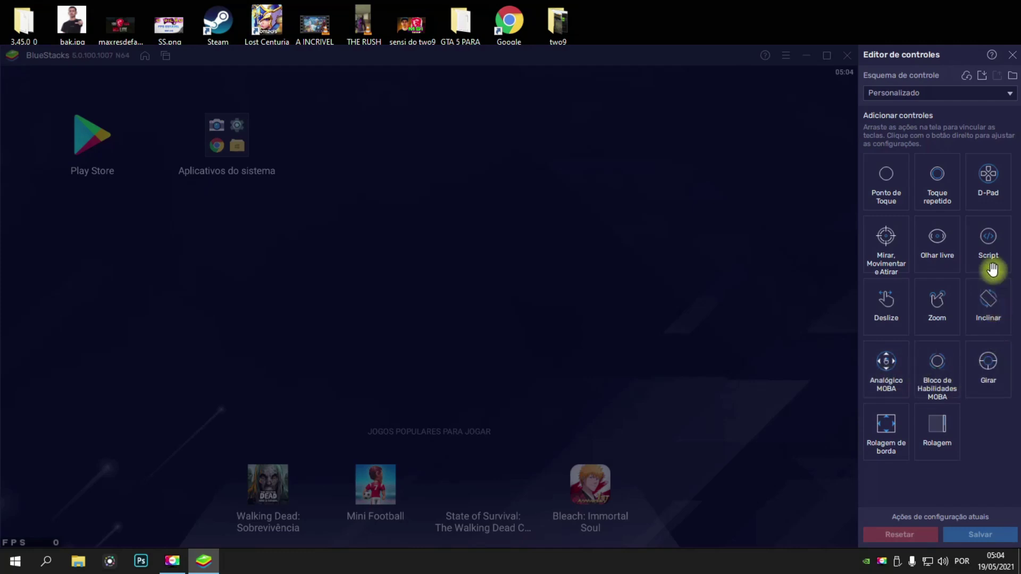
left_click_drag(993, 269, 603, 270)
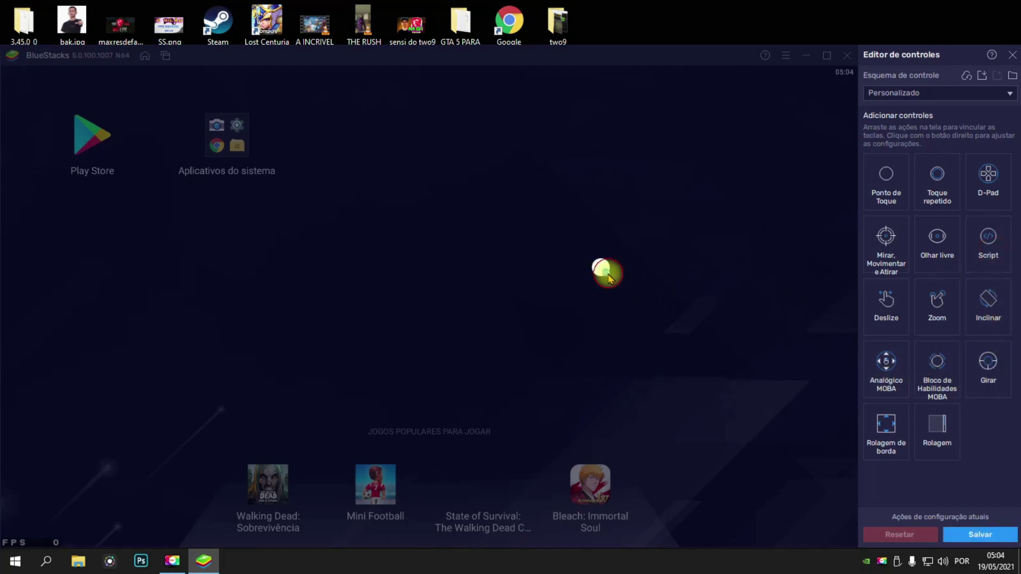
left_click(607, 275)
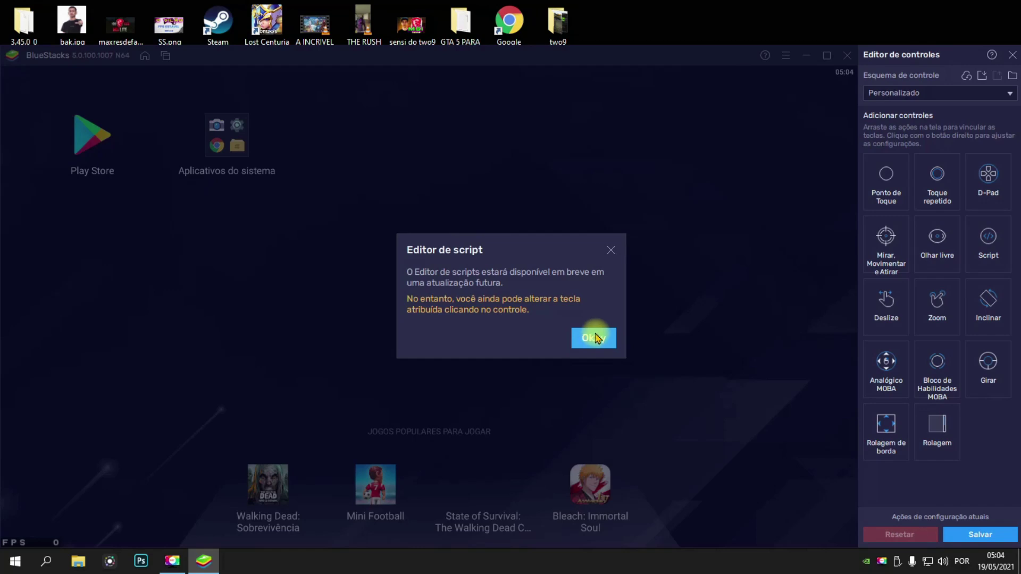
left_click(611, 247)
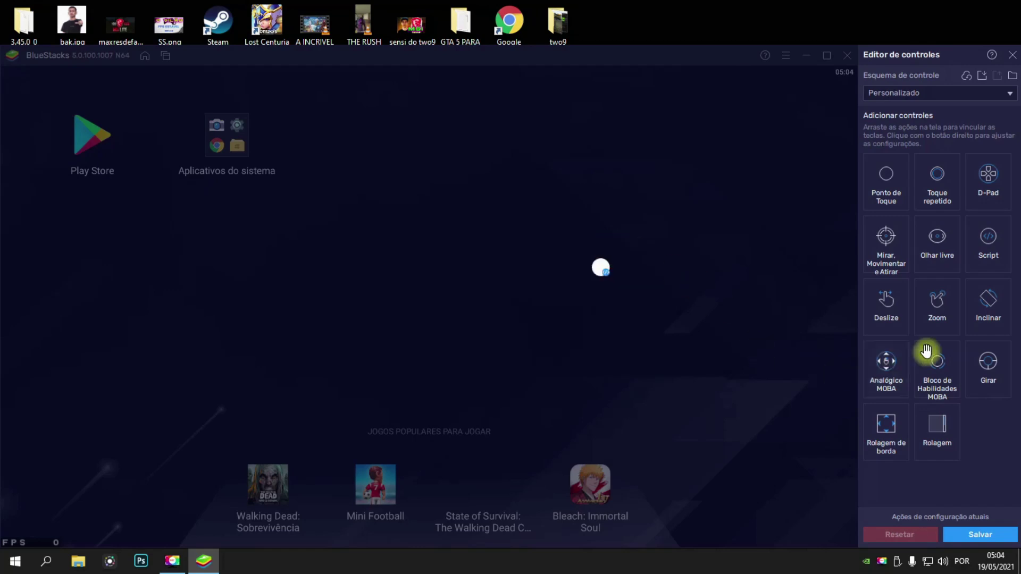
left_click(1013, 55)
left_click(478, 325)
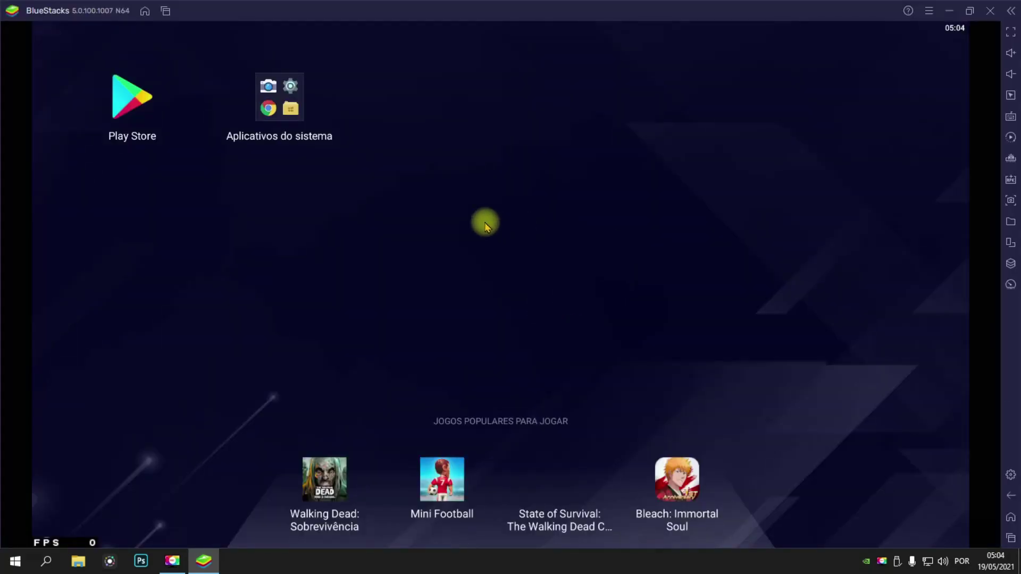
- Open the Play Store and sign in to Google with the account's e-mail
left_click(134, 104)
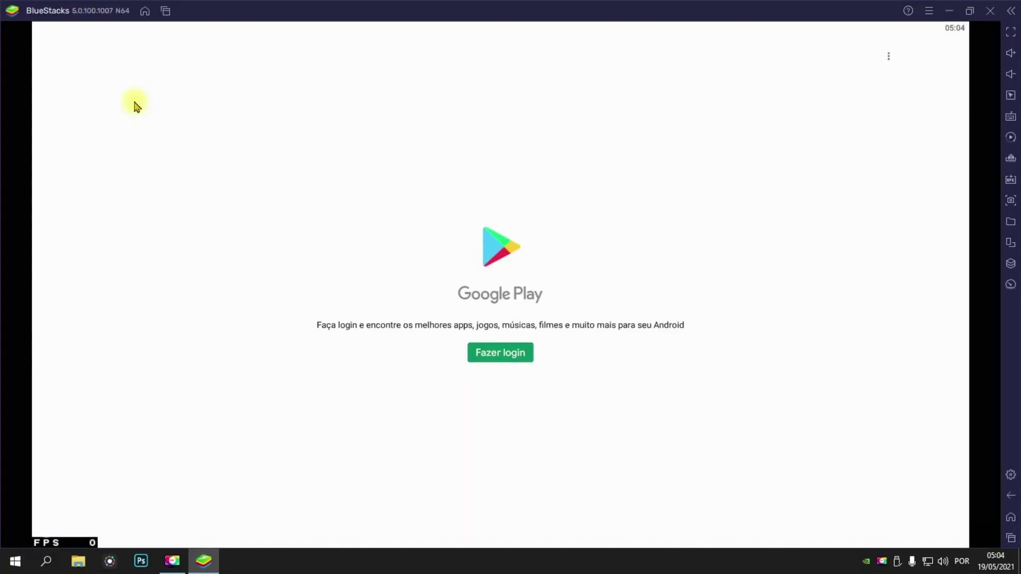
left_click(500, 351)
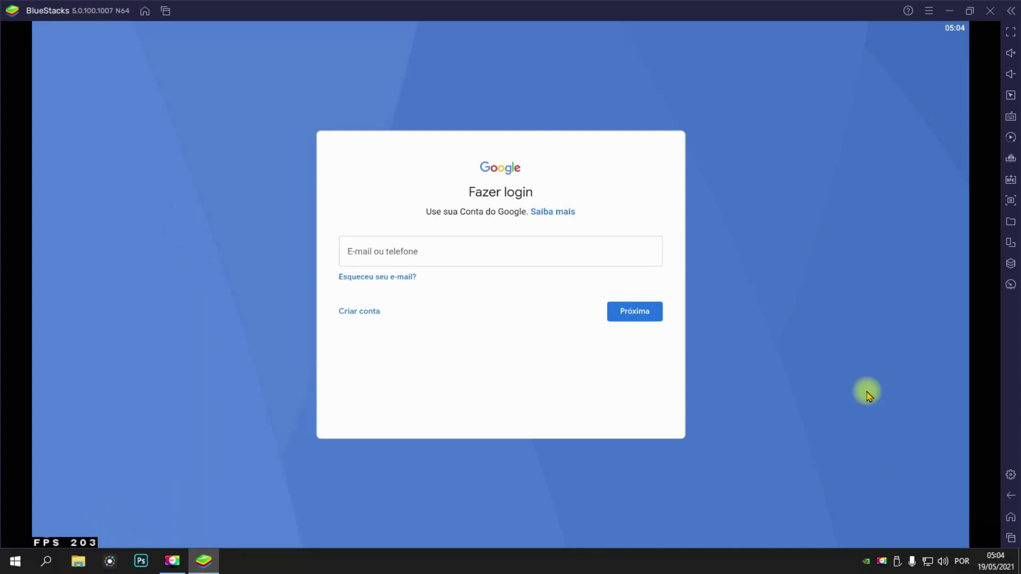
left_click(422, 263)
type("d")
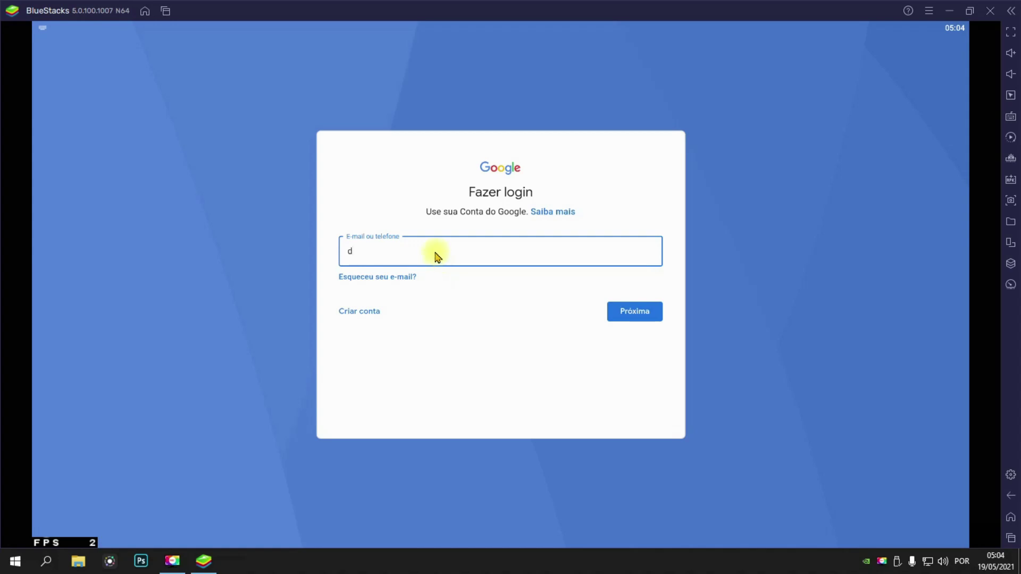
left_click(633, 360)
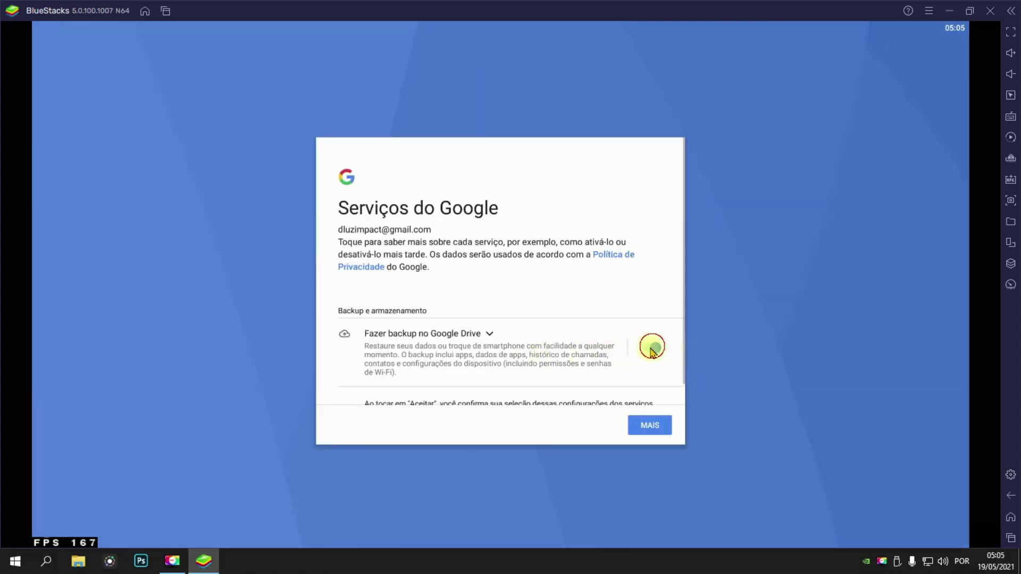
- Turn off the Google Drive backup and accept the Google services settings
left_click(652, 349)
left_click(649, 417)
left_click(649, 423)
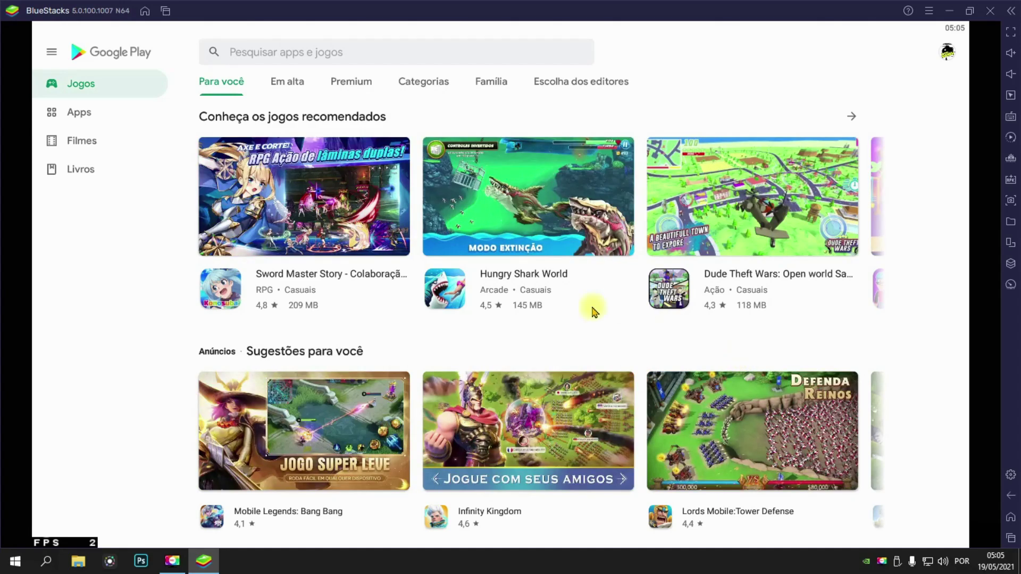
- Search the Play Store for "free fire", start installing Garena Free Fire: Mundial, and return to the home screen
left_click(344, 60)
type("fre")
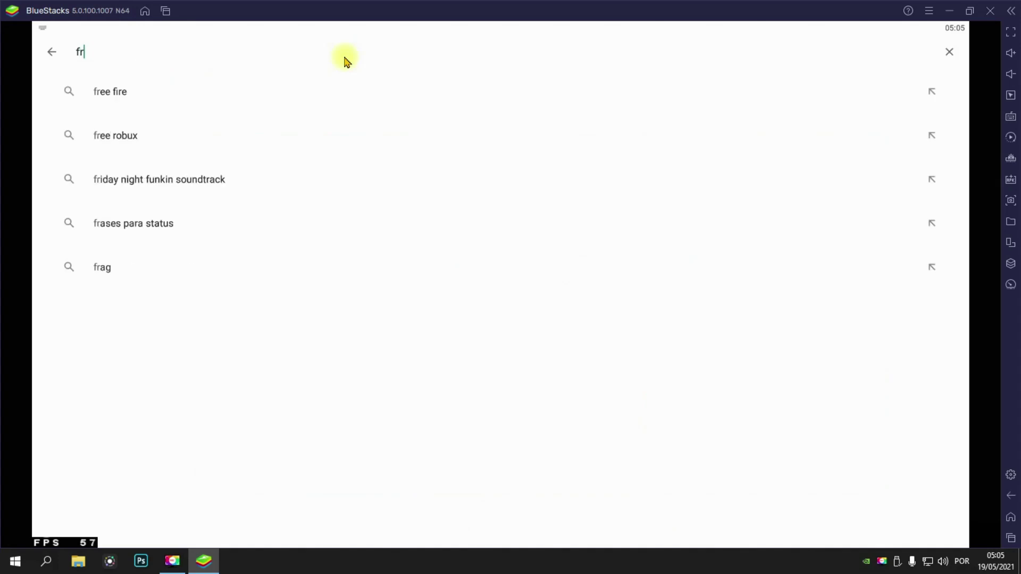
left_click(219, 90)
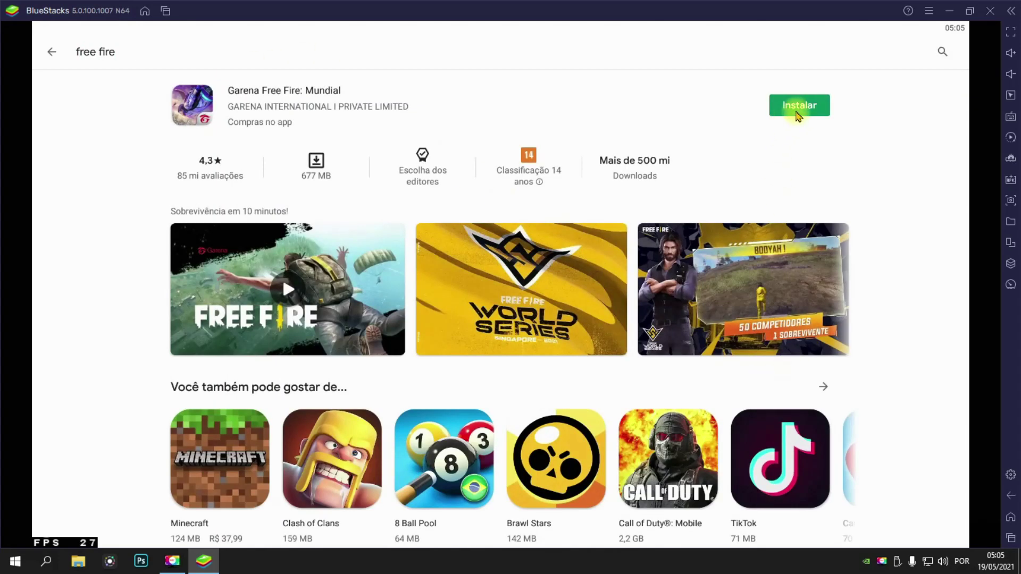
left_click(812, 109)
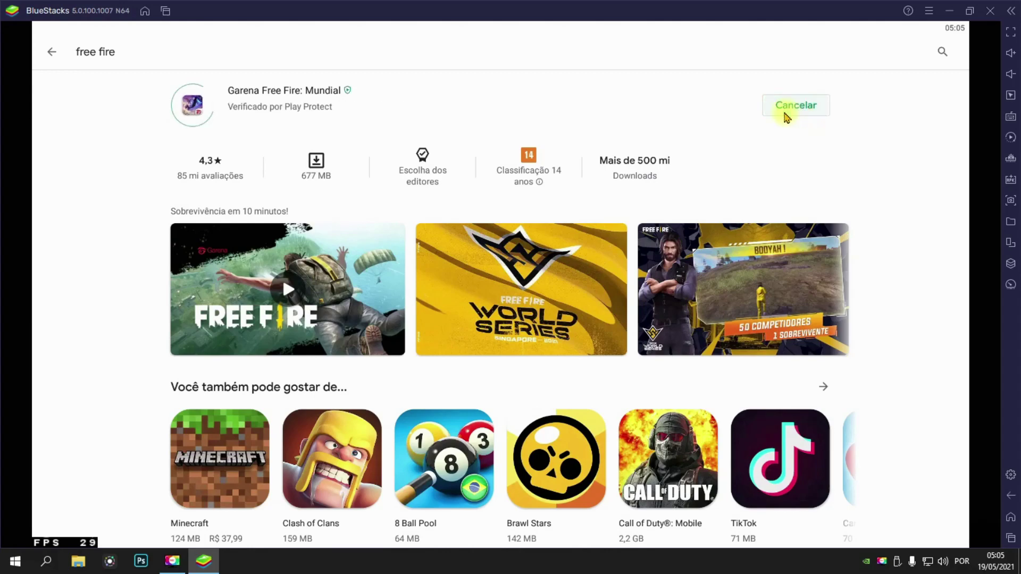
left_click(53, 60)
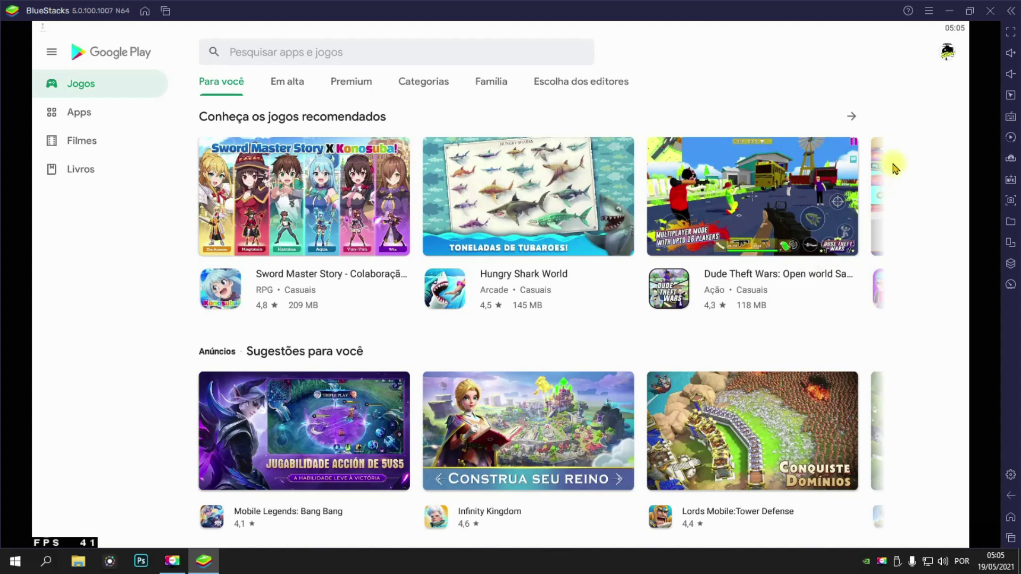
left_click(1010, 517)
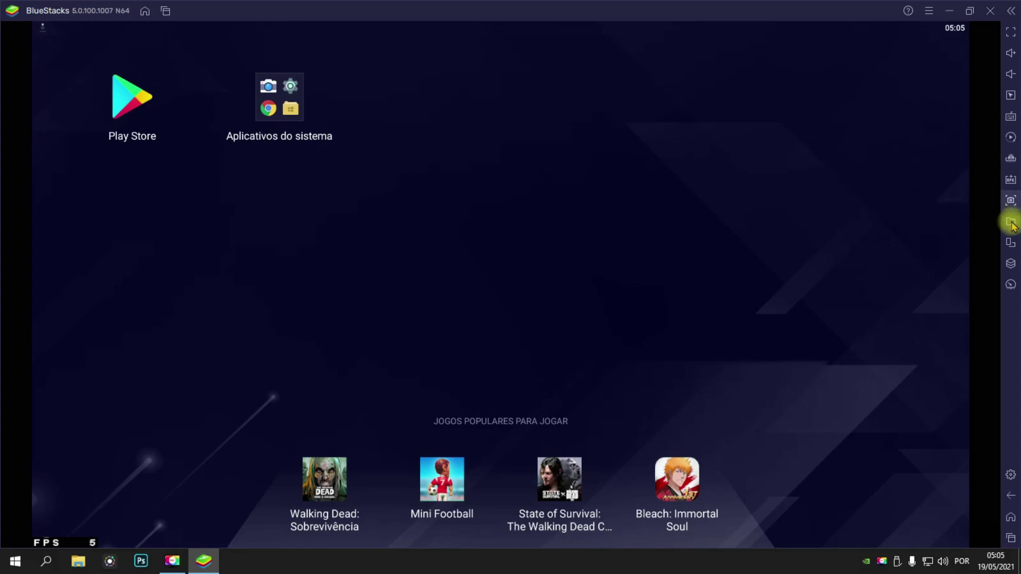
- Open the advanced editor for the game controls from the home screen
left_click(1010, 116)
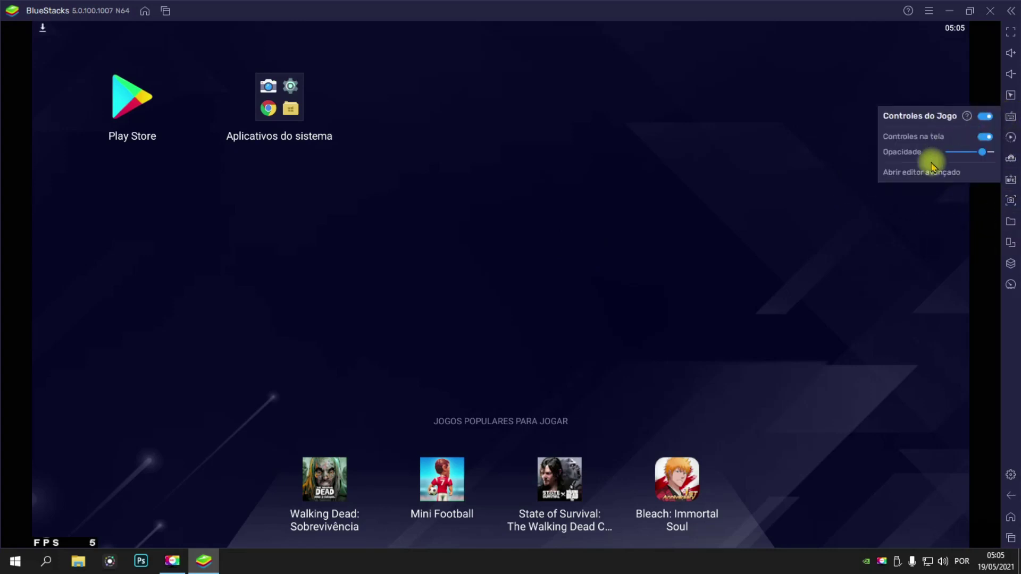
left_click(928, 172)
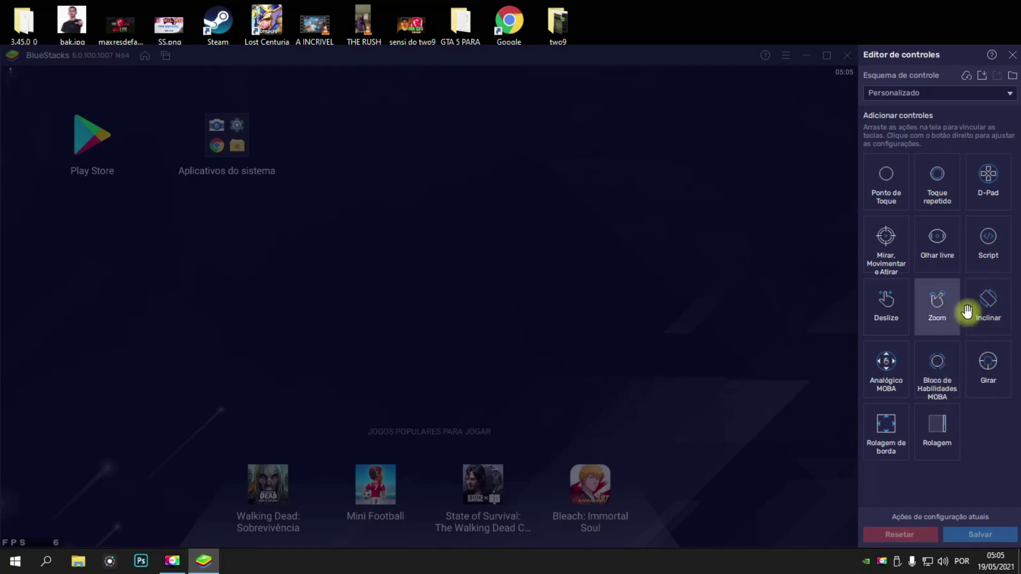
- Close the game controls editor and discard its changes
left_click(986, 255)
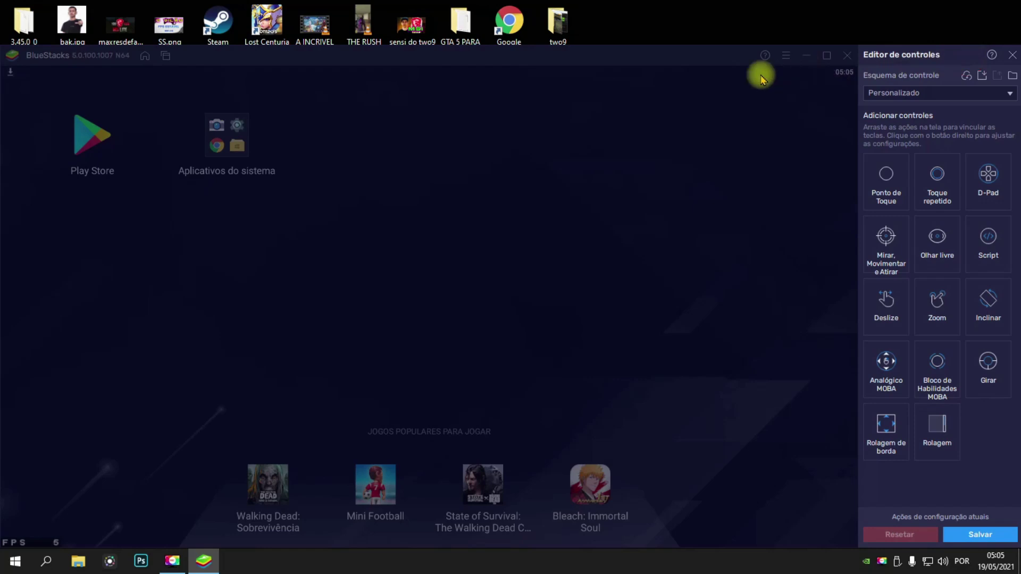
left_click(1012, 56)
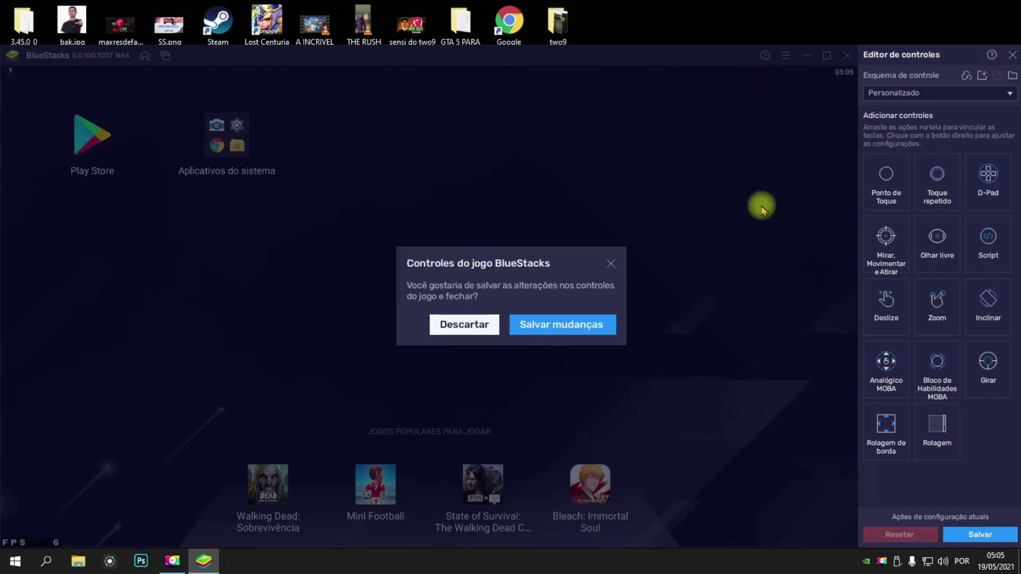
left_click(466, 321)
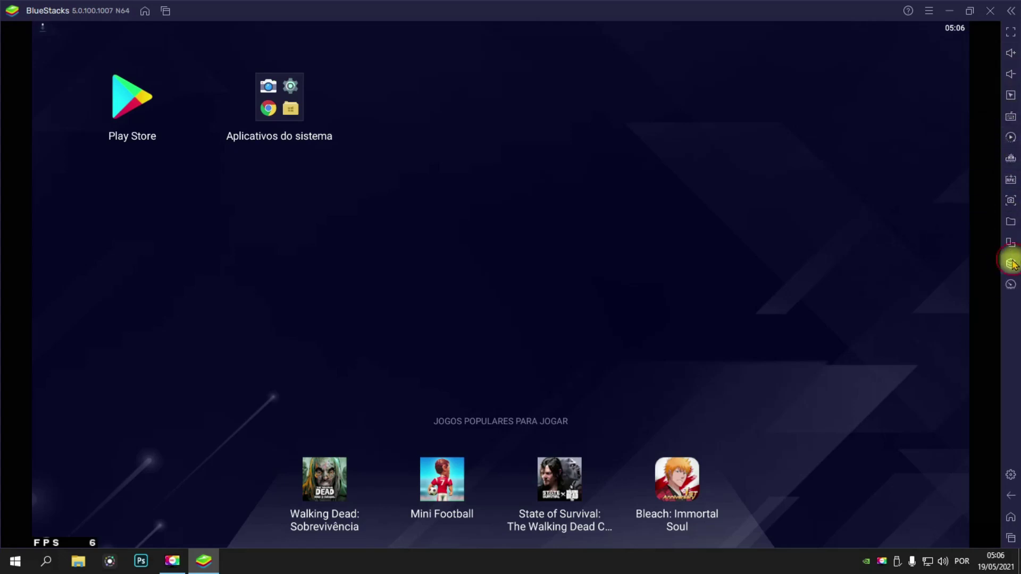
- Inspect the Android versions offered for a fresh instance in the multi-instance manager, and close it without creating one
left_click(1011, 264)
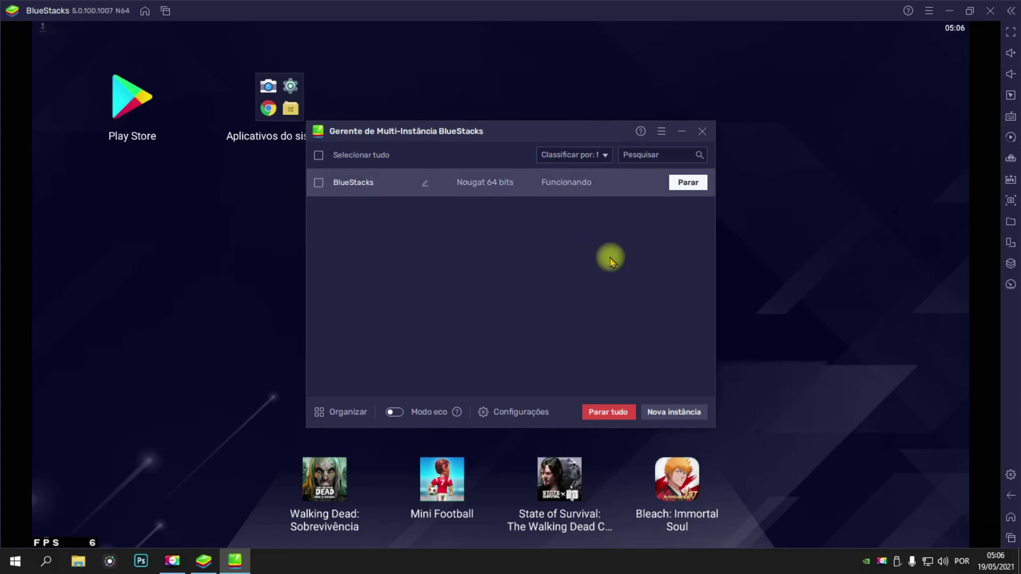
left_click(664, 417)
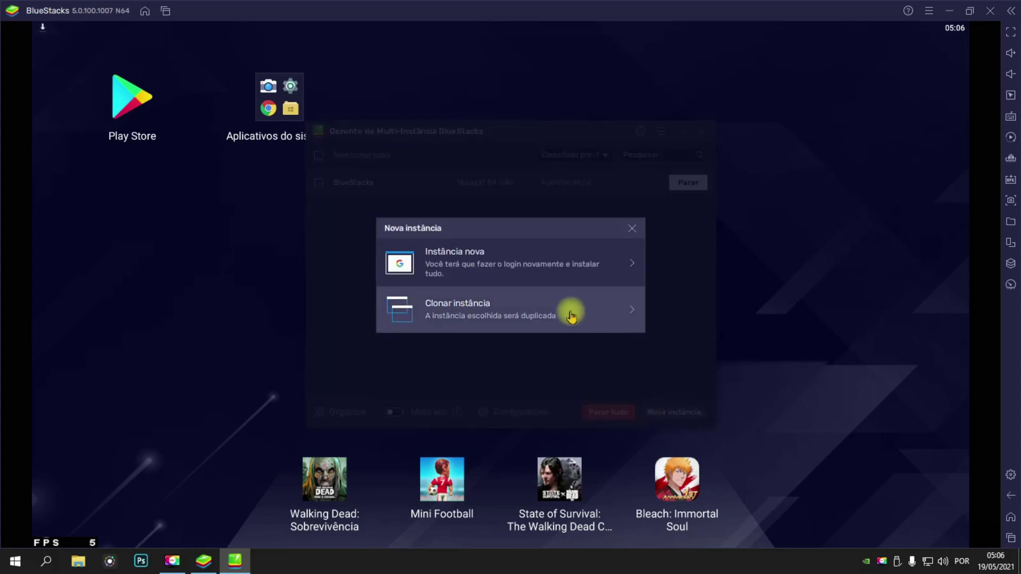
left_click(508, 274)
left_click(545, 270)
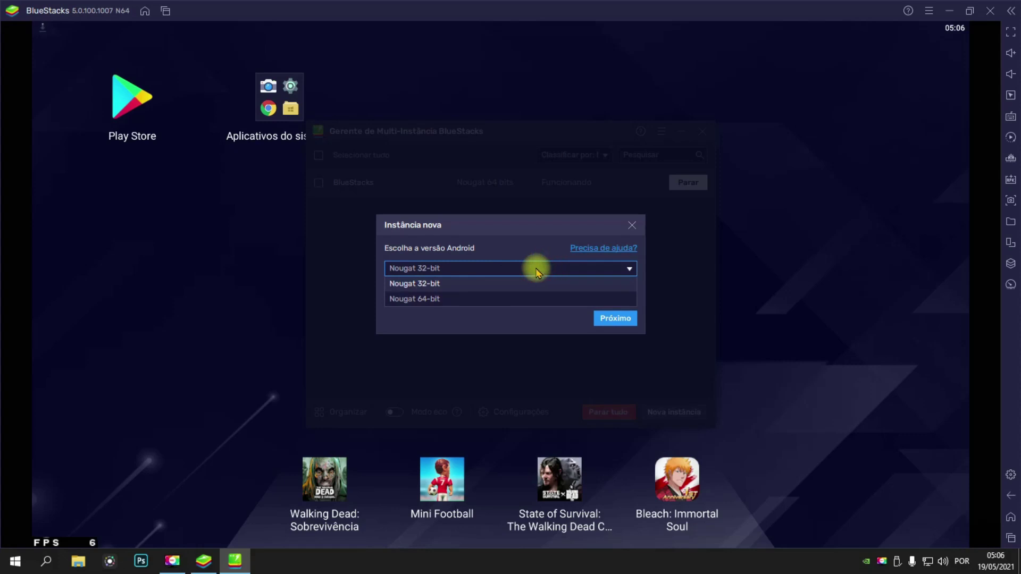
left_click(639, 228)
left_click(639, 228)
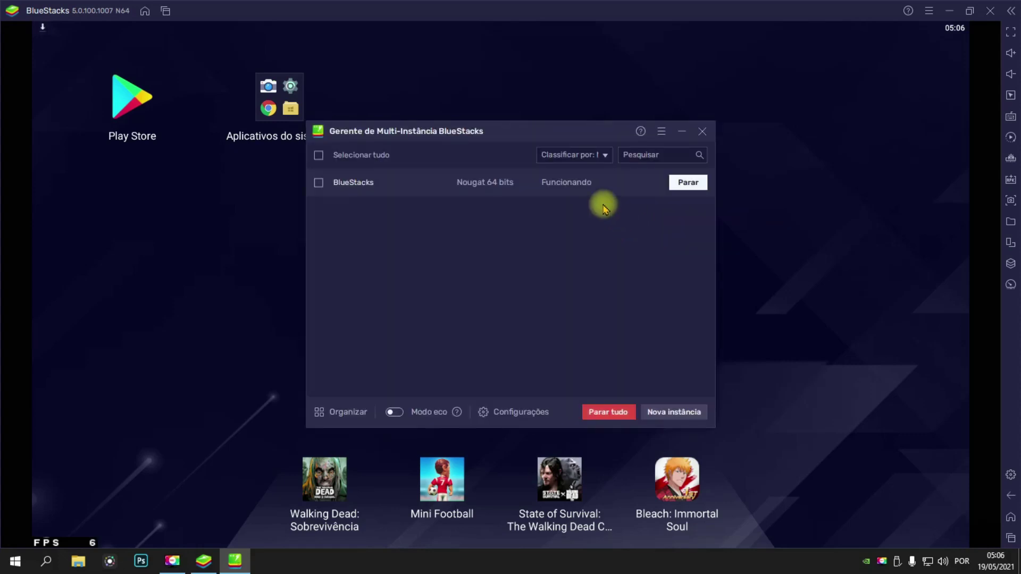
left_click(702, 131)
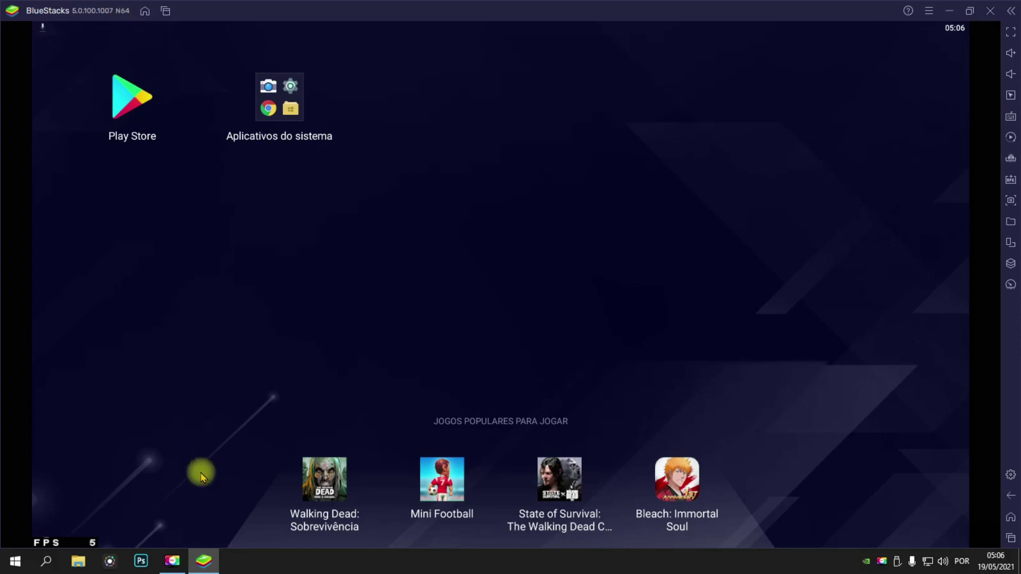
- Launch the second BlueStacks installer from the Downloads folder to view its Nougat 32-bit instance setup, and close it without continuing
left_click(77, 564)
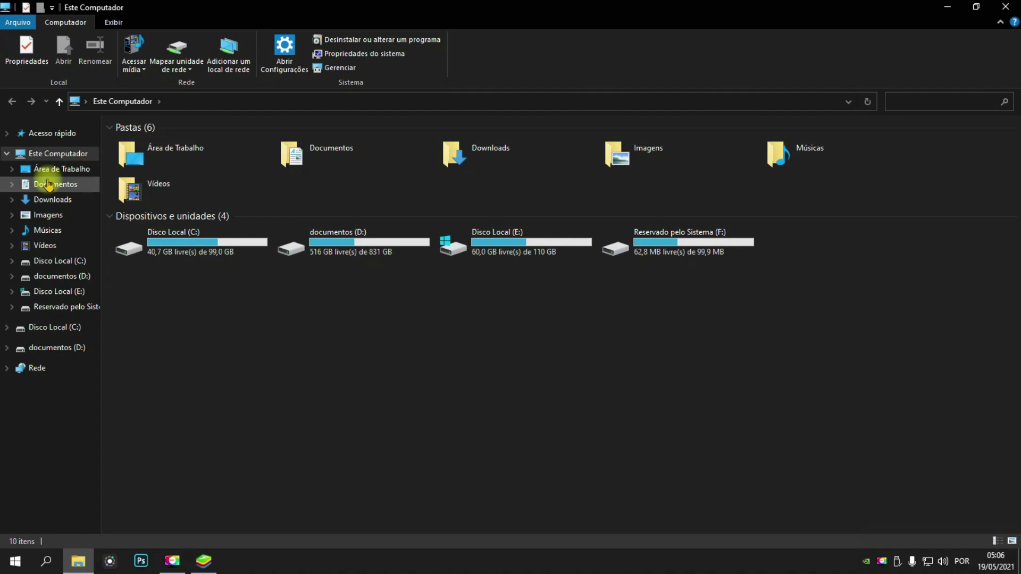
left_click(43, 200)
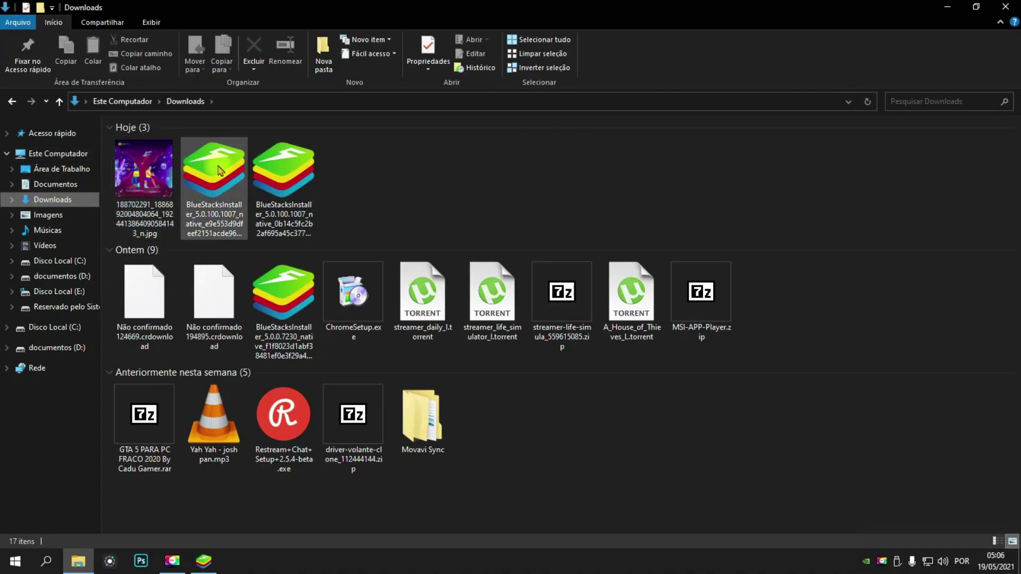
double_click(220, 170)
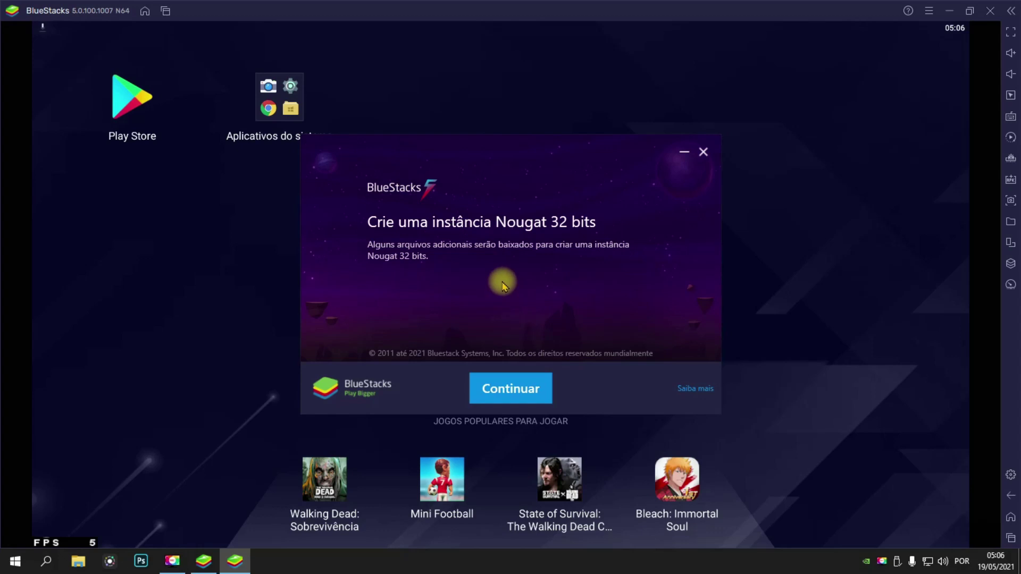
left_click(706, 153)
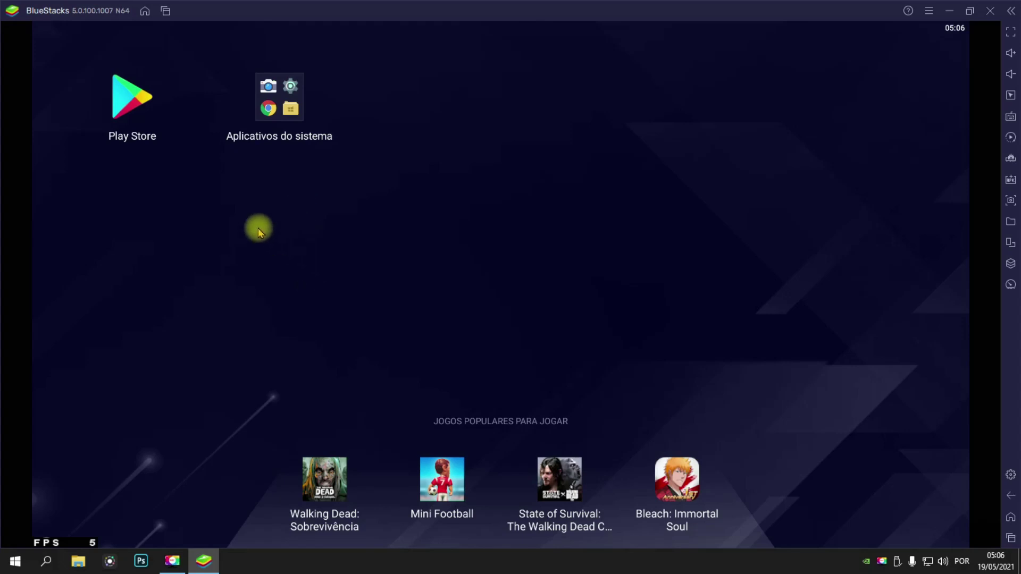
- Open the Play Store and search for "free fire"
left_click(137, 99)
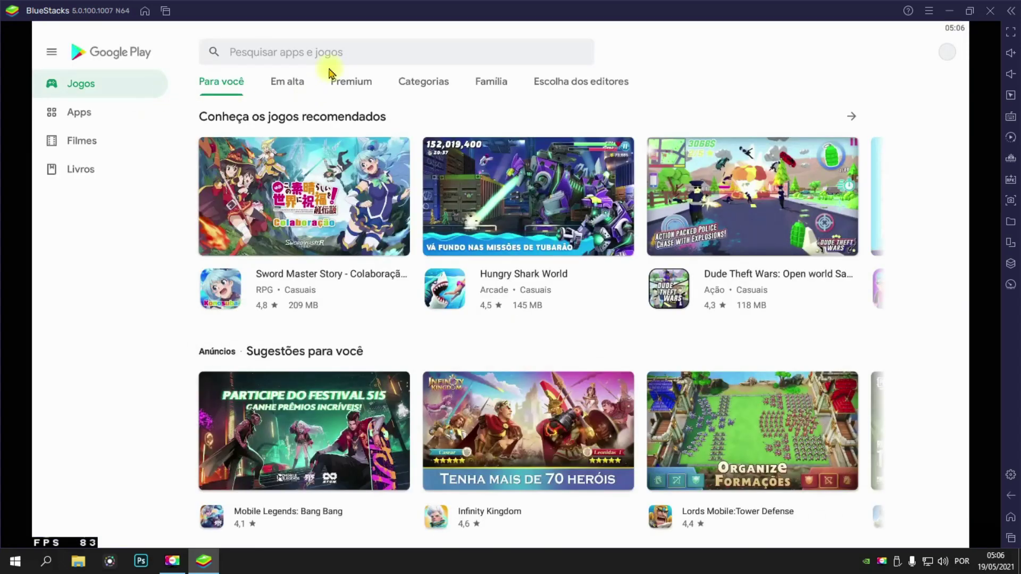
left_click(331, 52)
type("f")
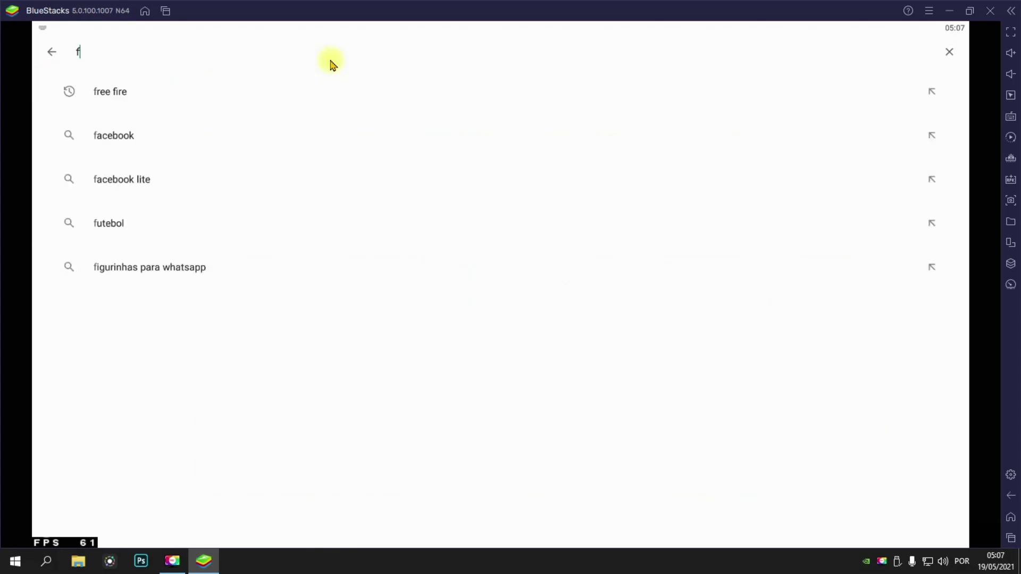
left_click(111, 92)
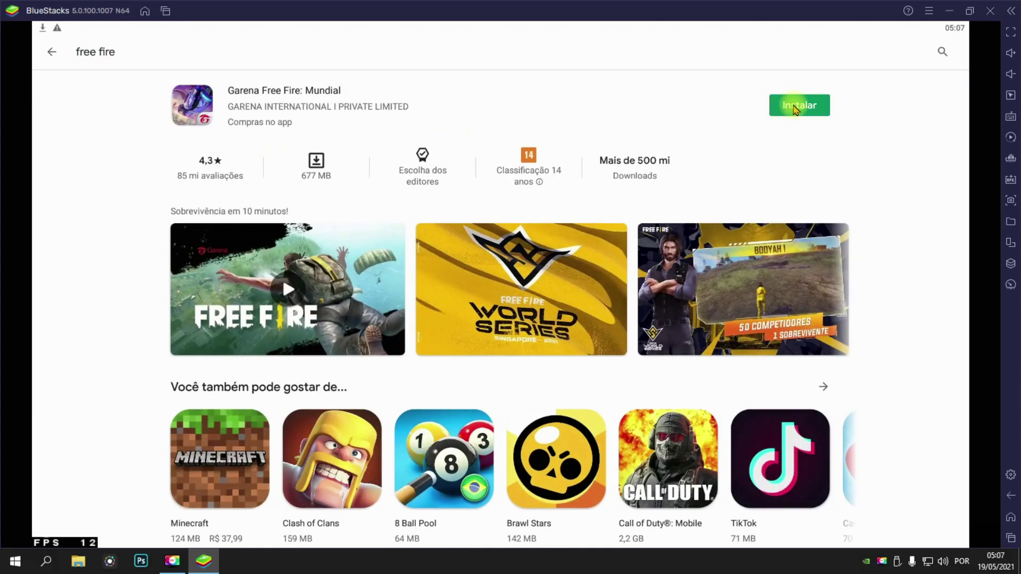
- Check the Play Store notifications, start installing Garena Free Fire: Mundial again, and view its download progress
left_click_drag(191, 32, 257, 344)
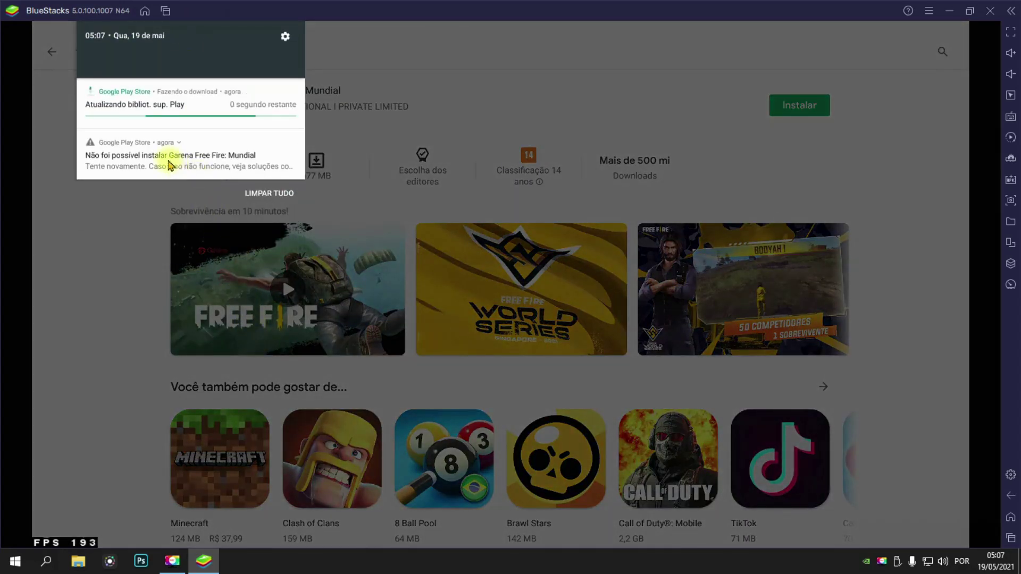
left_click(795, 112)
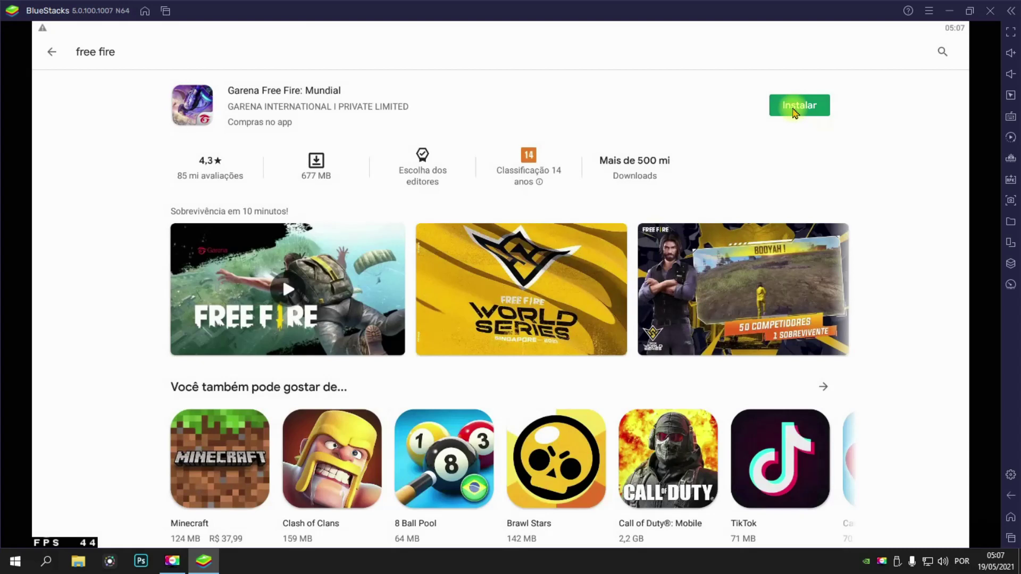
left_click(793, 110)
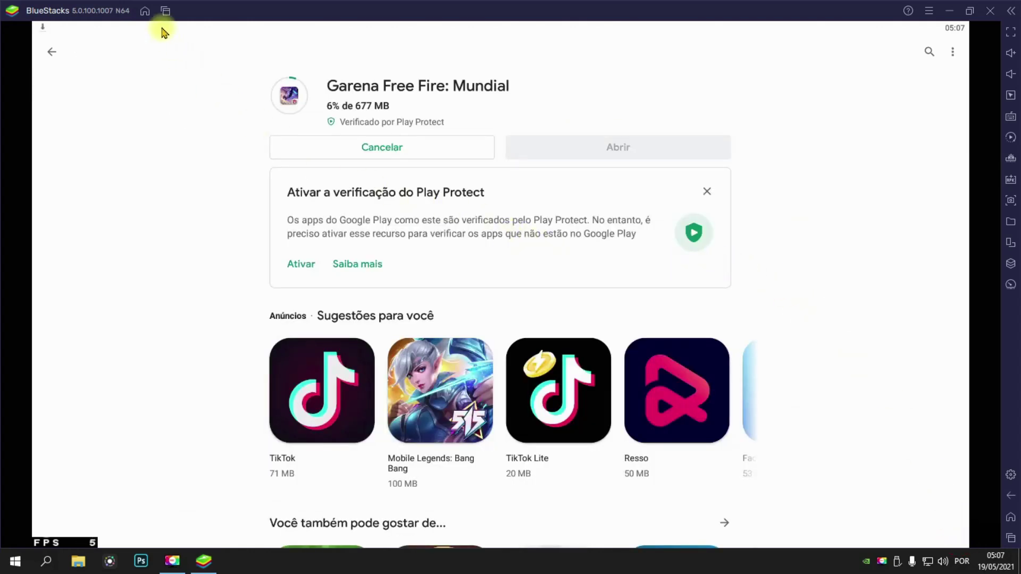
left_click_drag(133, 35, 141, 285)
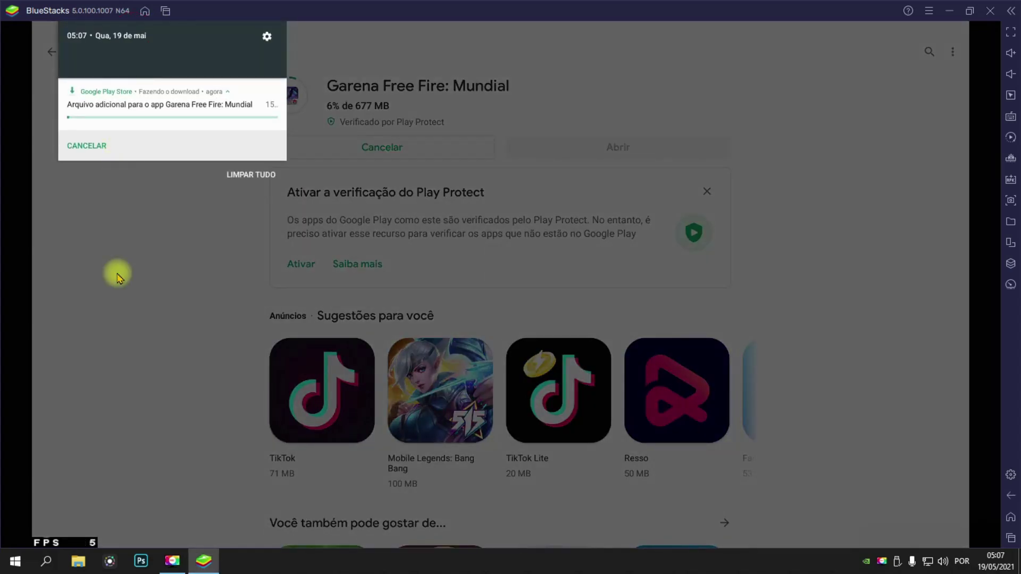
left_click(116, 326)
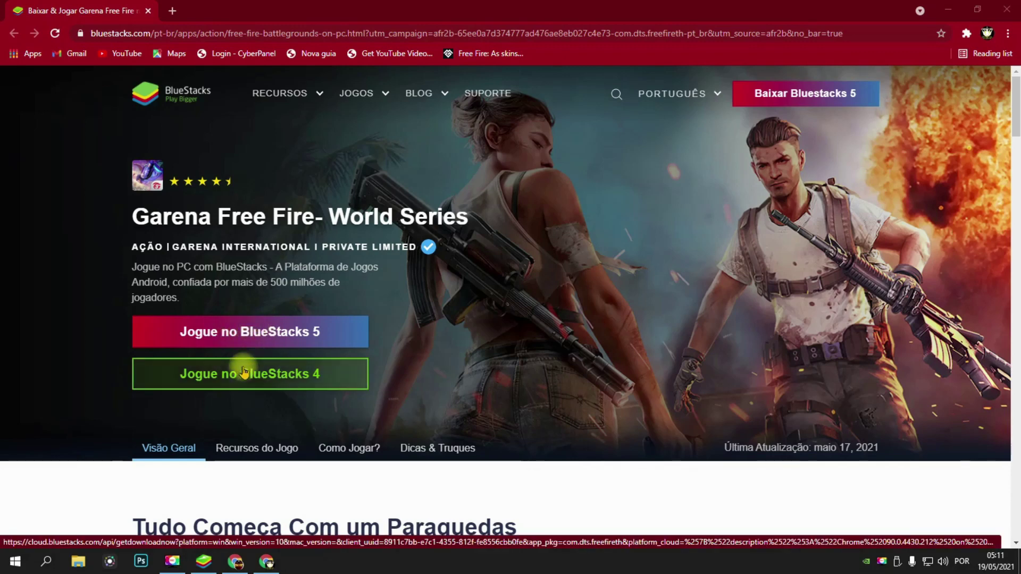
- Download the BlueStacks 5 installer from the Garena Free Fire web page and switch back to BlueStacks
left_click(233, 332)
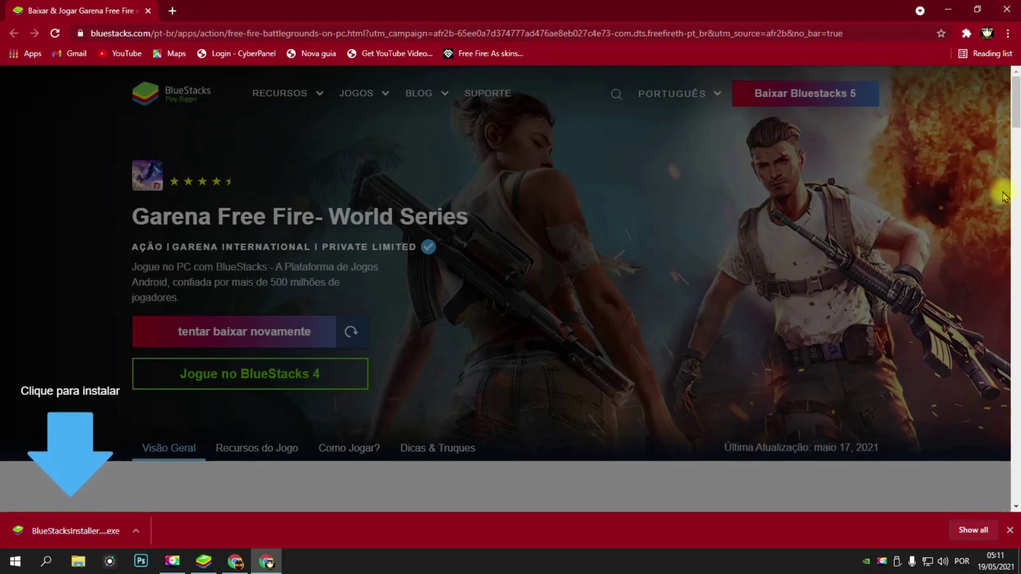
left_click(204, 561)
- Launch Free Fire, allow its file and phone-call access, and retry loading after the file-saving error
left_click(622, 152)
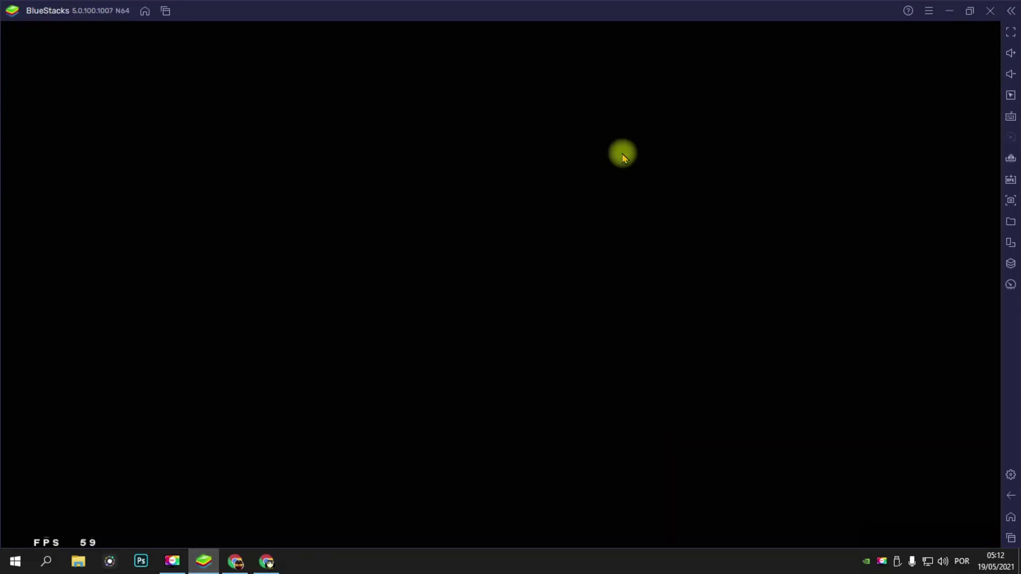
right_click(267, 561)
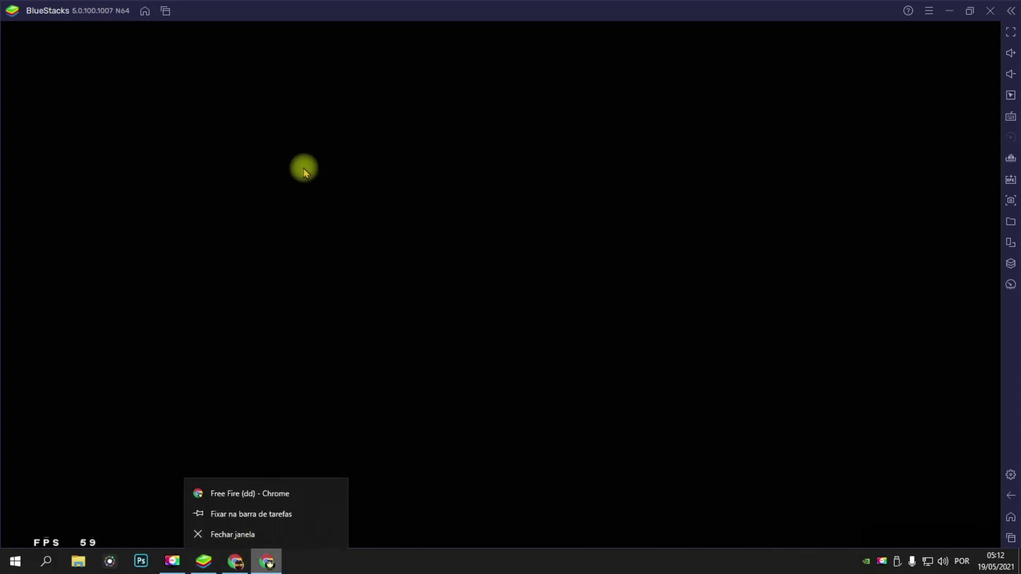
left_click(472, 9)
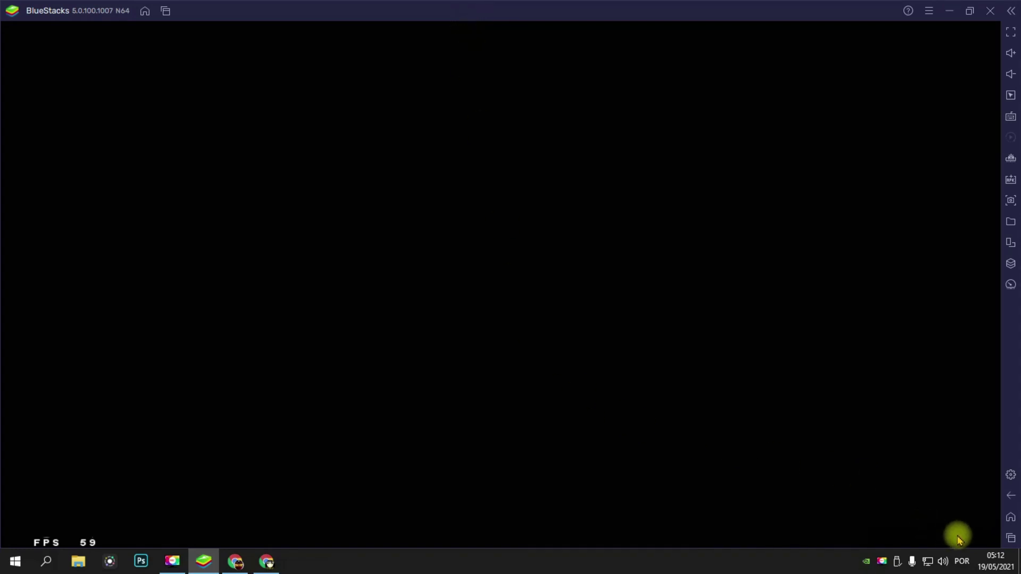
left_click(613, 304)
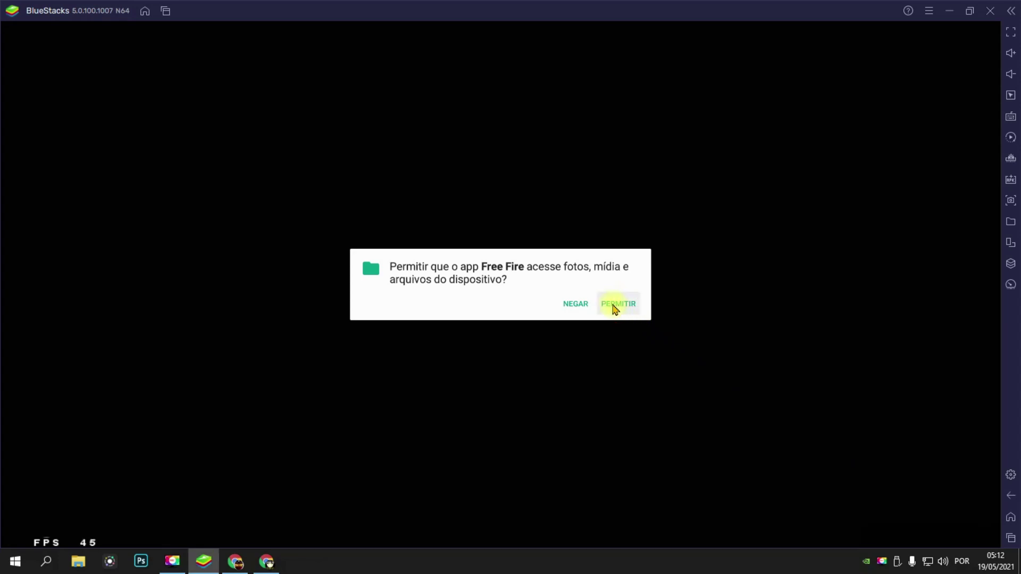
left_click(609, 306)
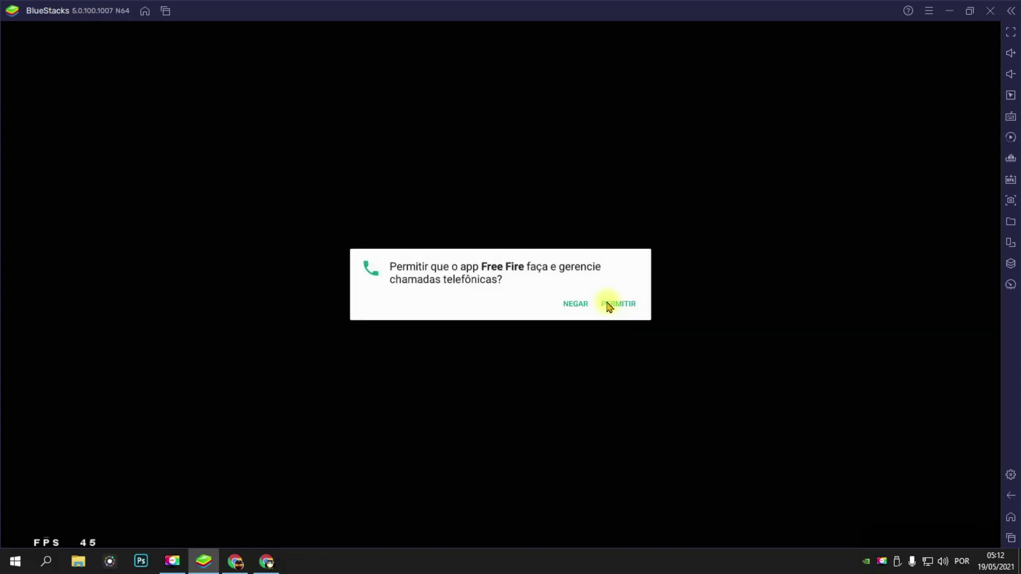
left_click(607, 305)
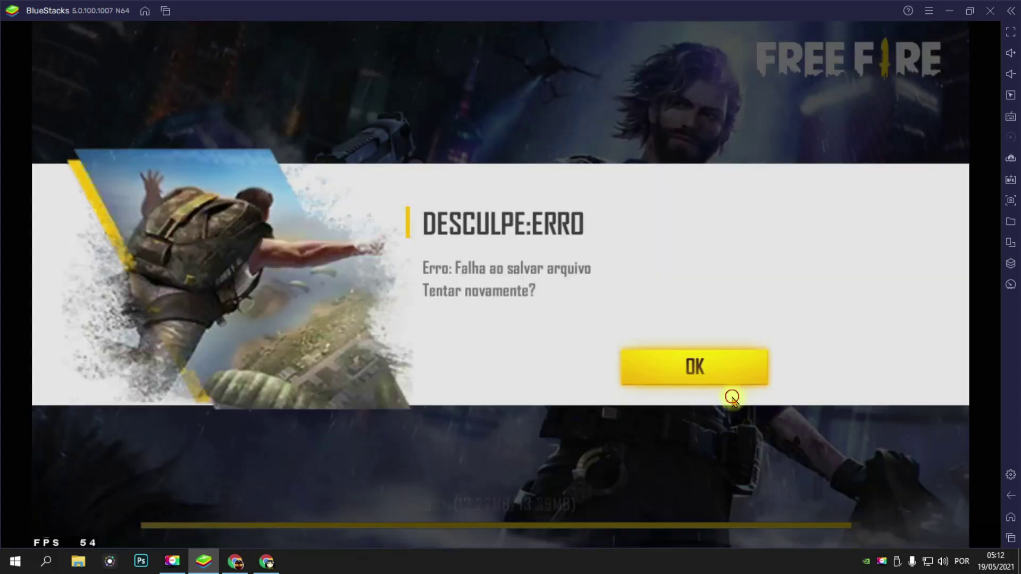
left_click(702, 371)
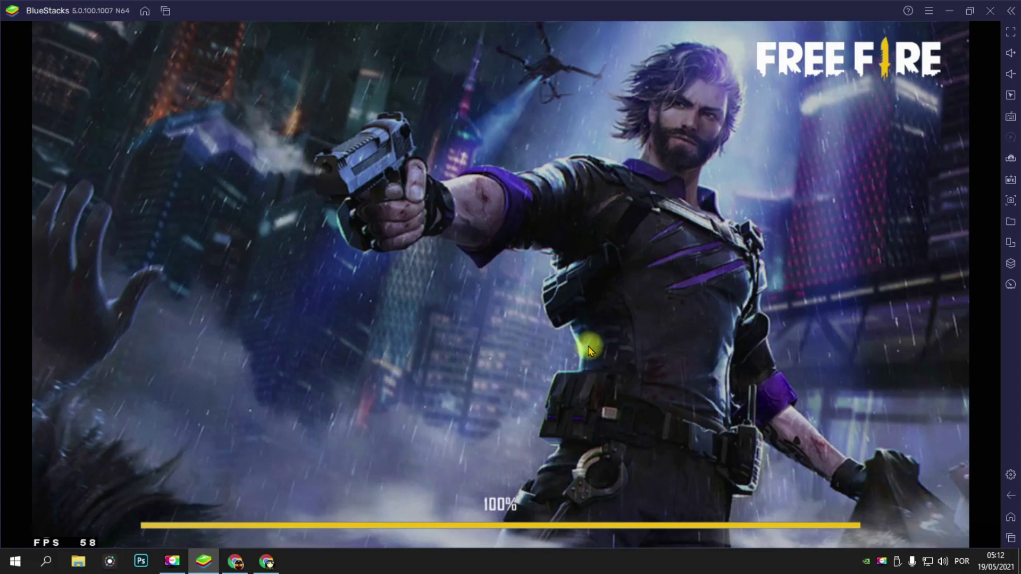
- Lower the emulator's volume and accept the Free Fire terms of use
left_click(1010, 74)
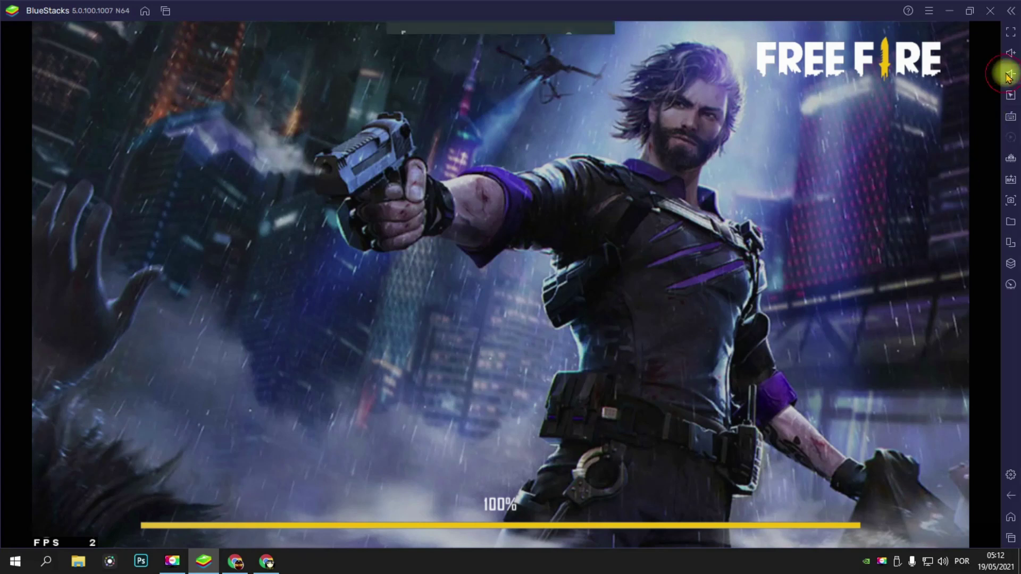
left_click_drag(568, 38, 467, 39)
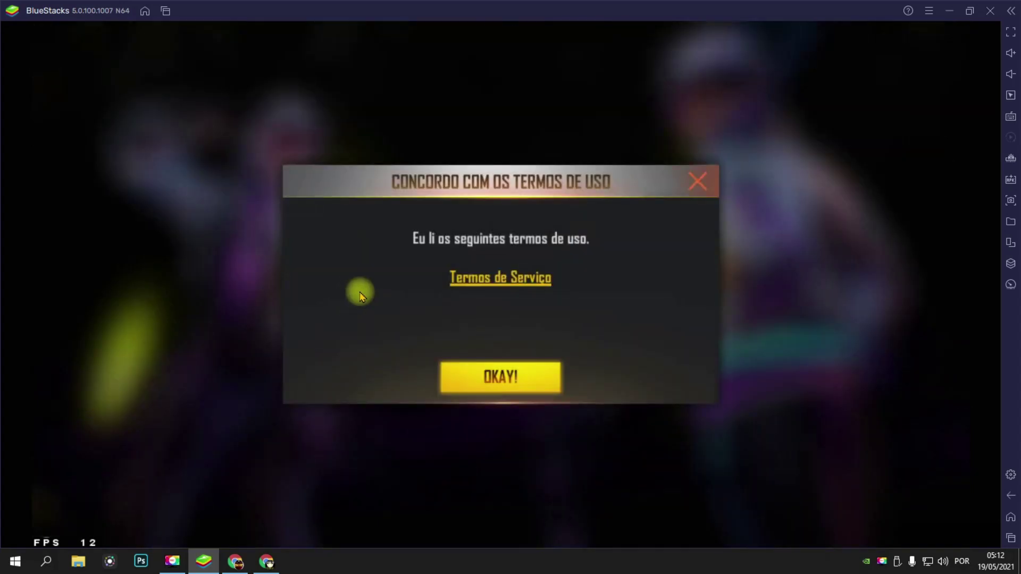
left_click(501, 372)
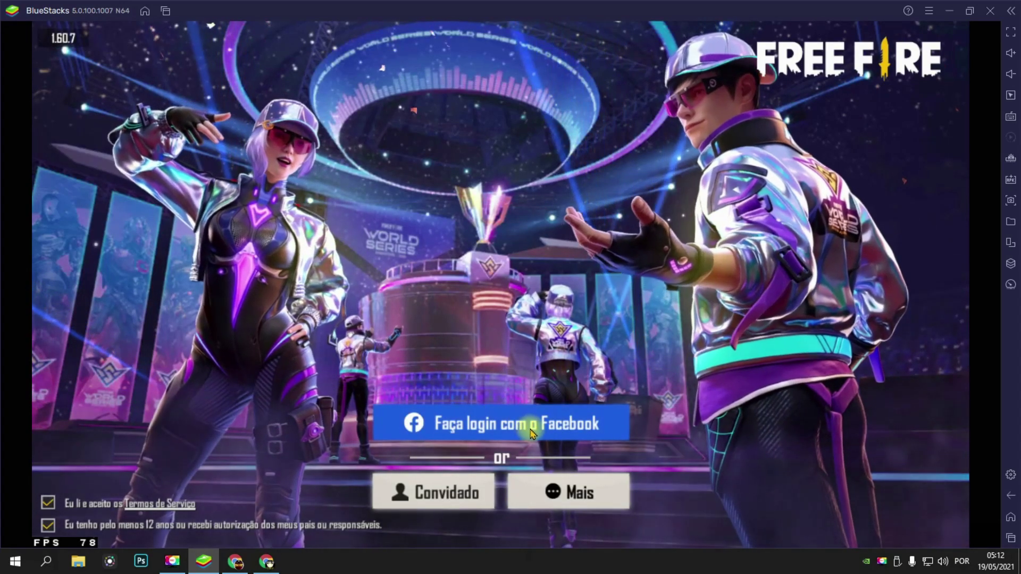